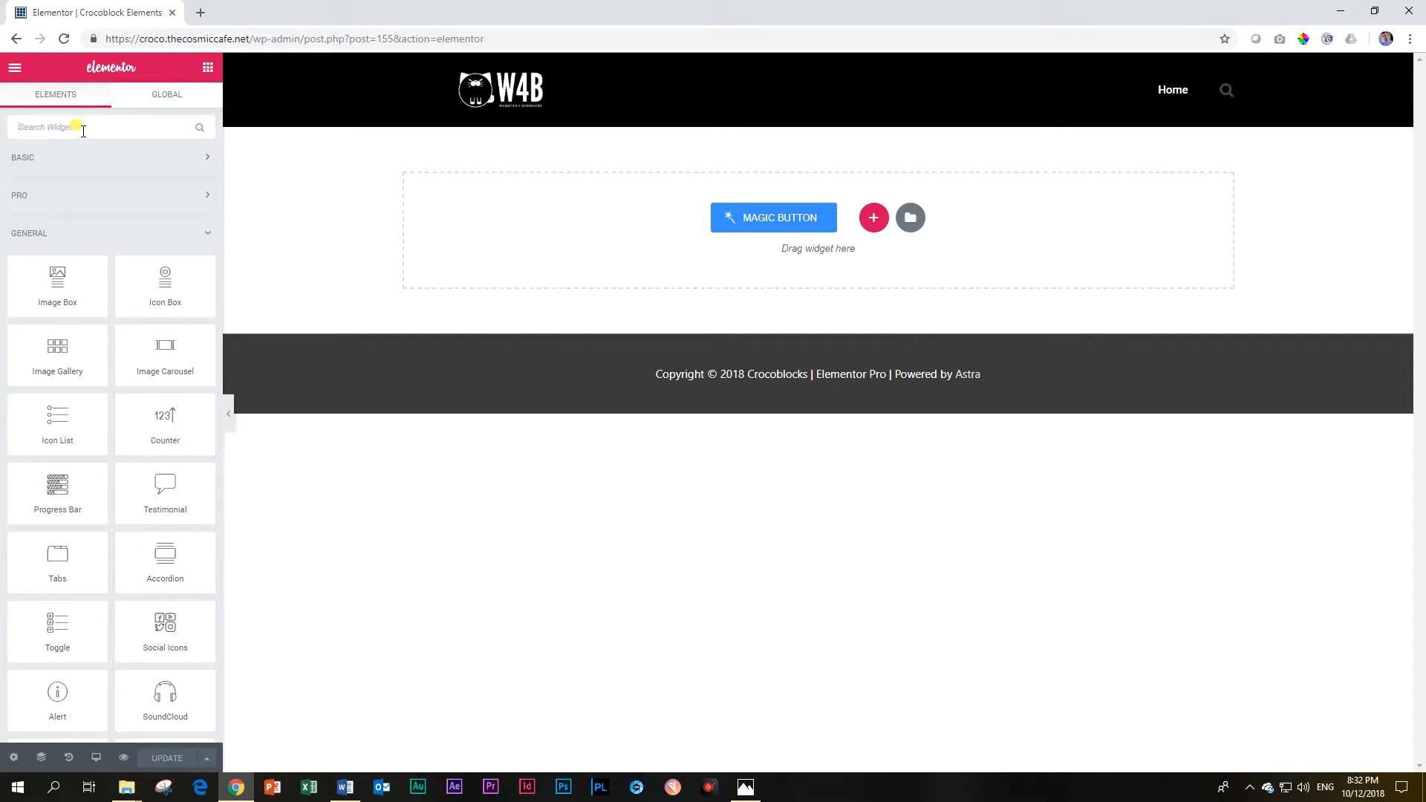
# Find the Image Accordion widget by searching for "image acco" and add it to the empty section of the page
pyautogui.write('image')
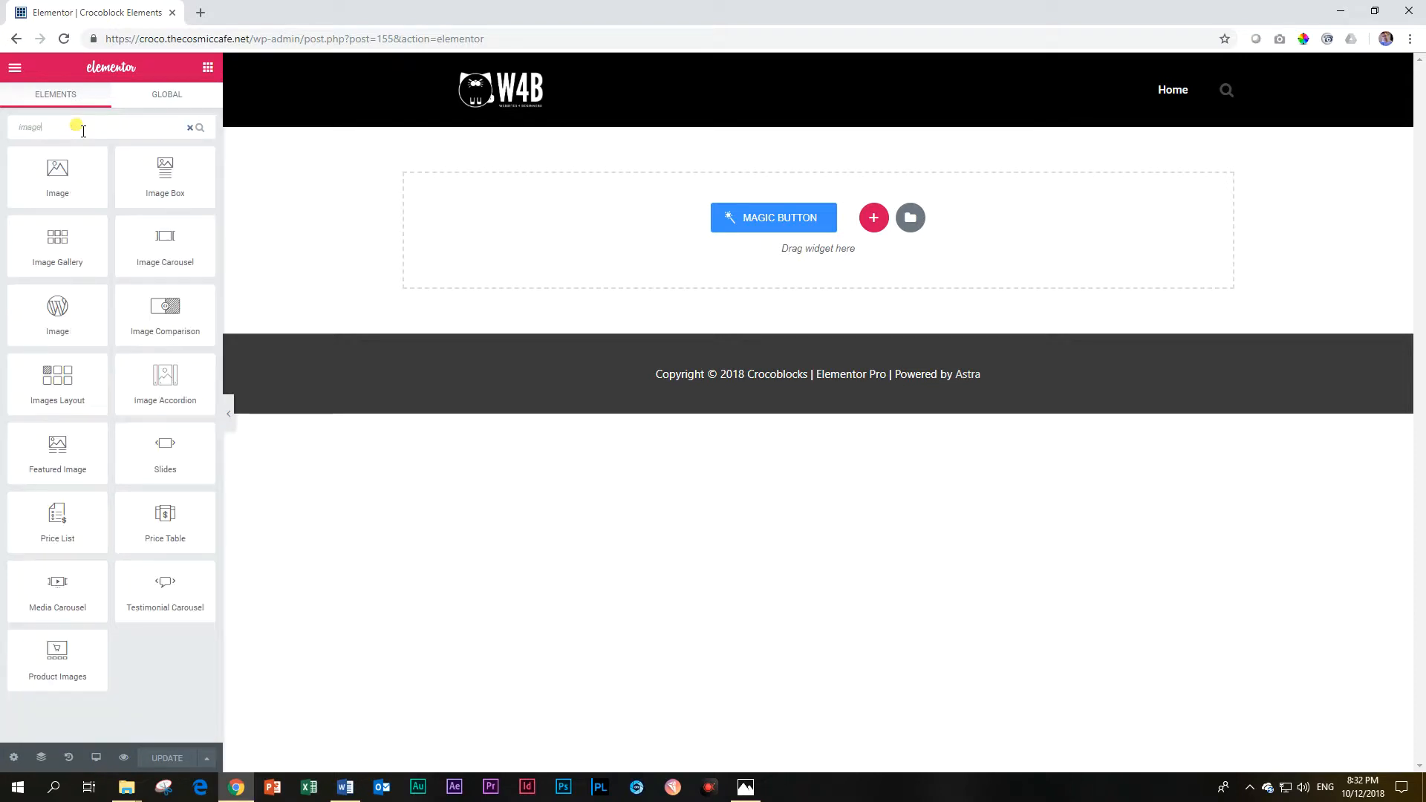
pyautogui.write(' acco')
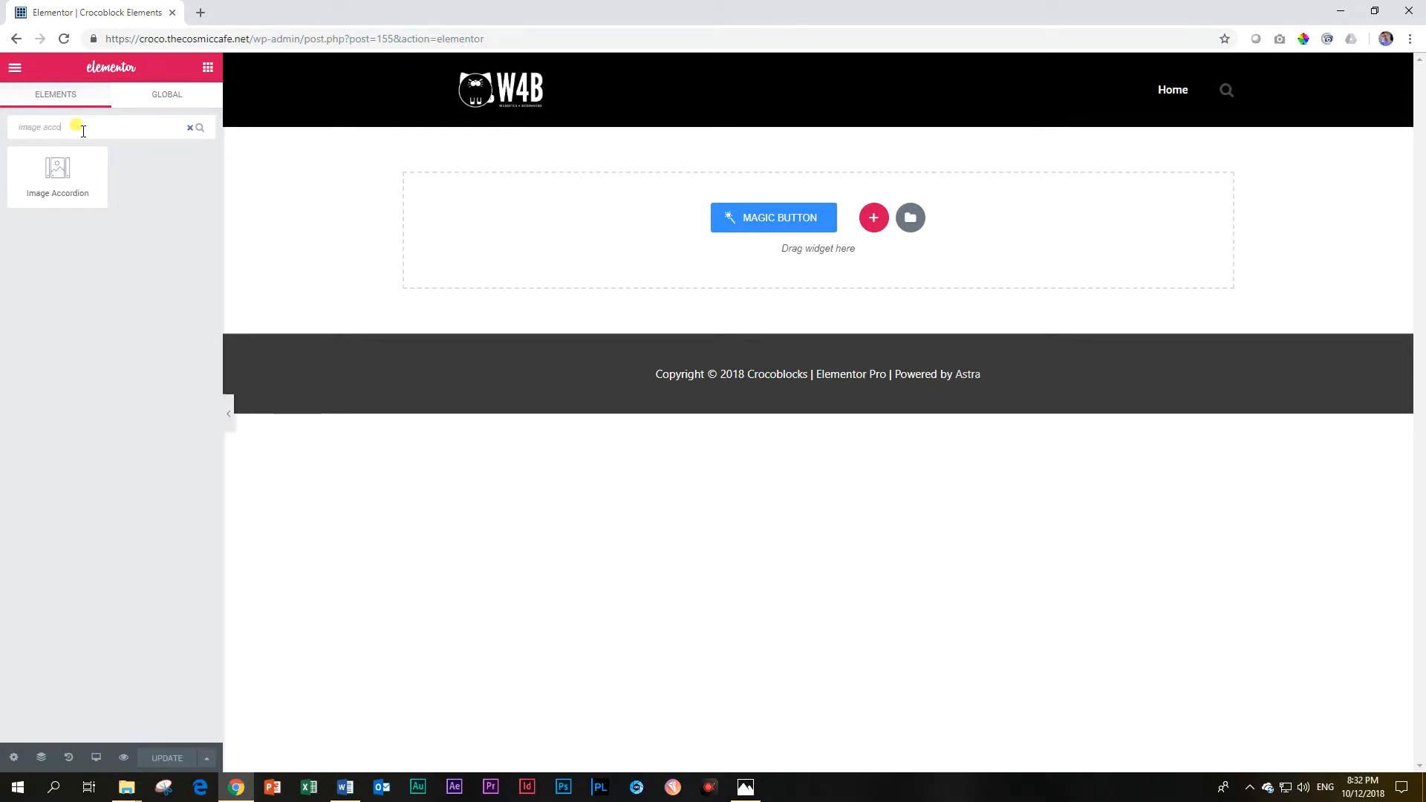
pyautogui.moveTo(57, 173); pyautogui.dragTo(643, 197)
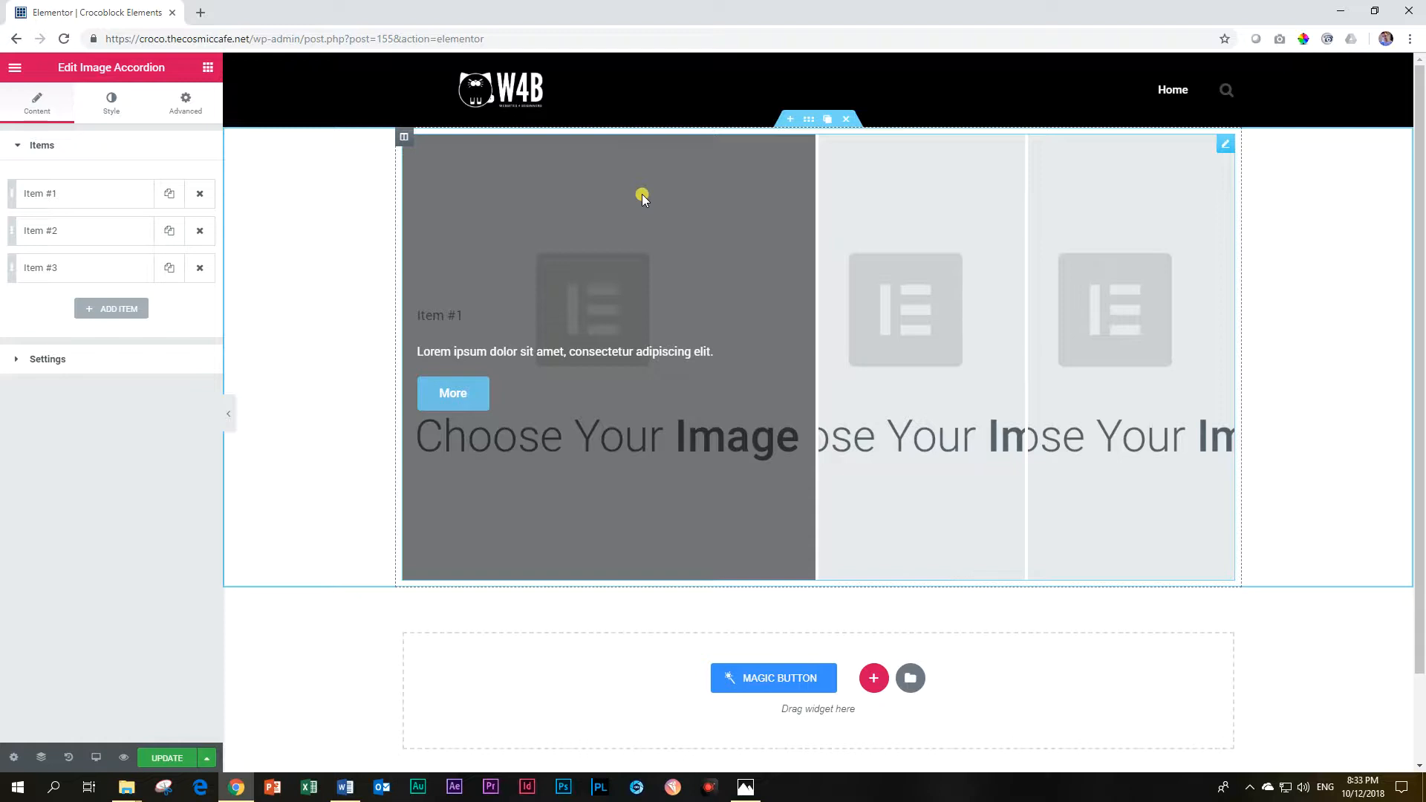
# Set the first accordion item's image to lady-1822463_1280.jpg from the media library
pyautogui.click(73, 197)
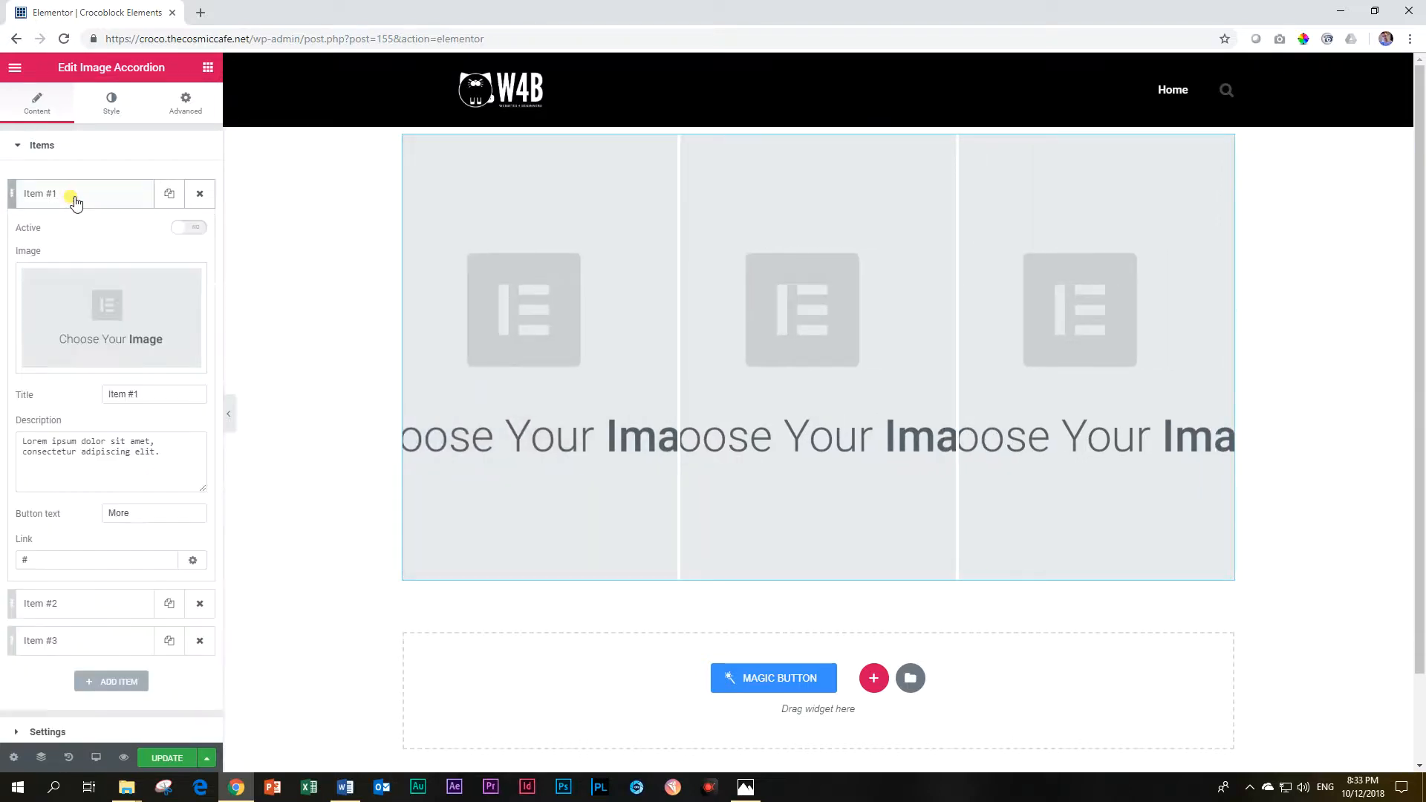
pyautogui.click(79, 300)
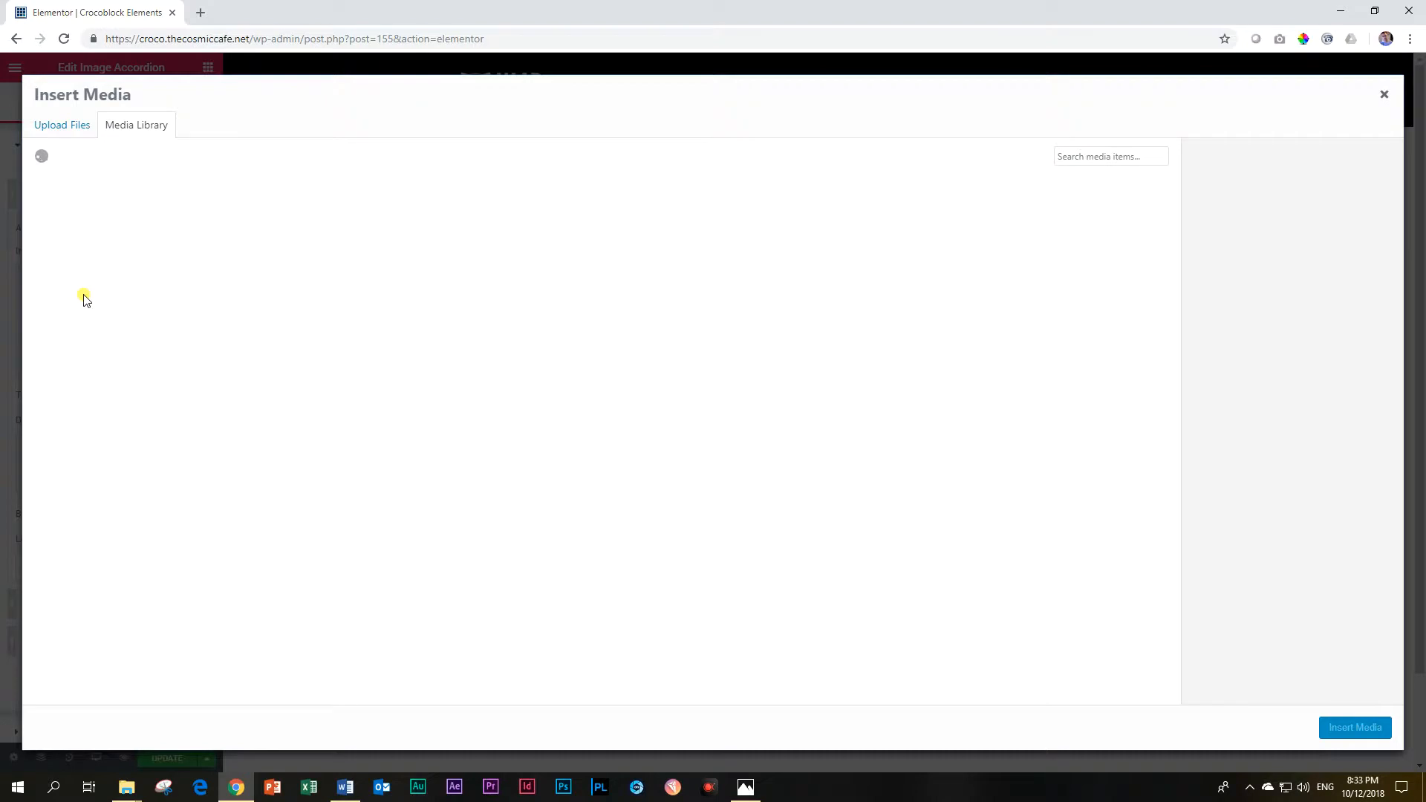
pyautogui.click(1003, 348)
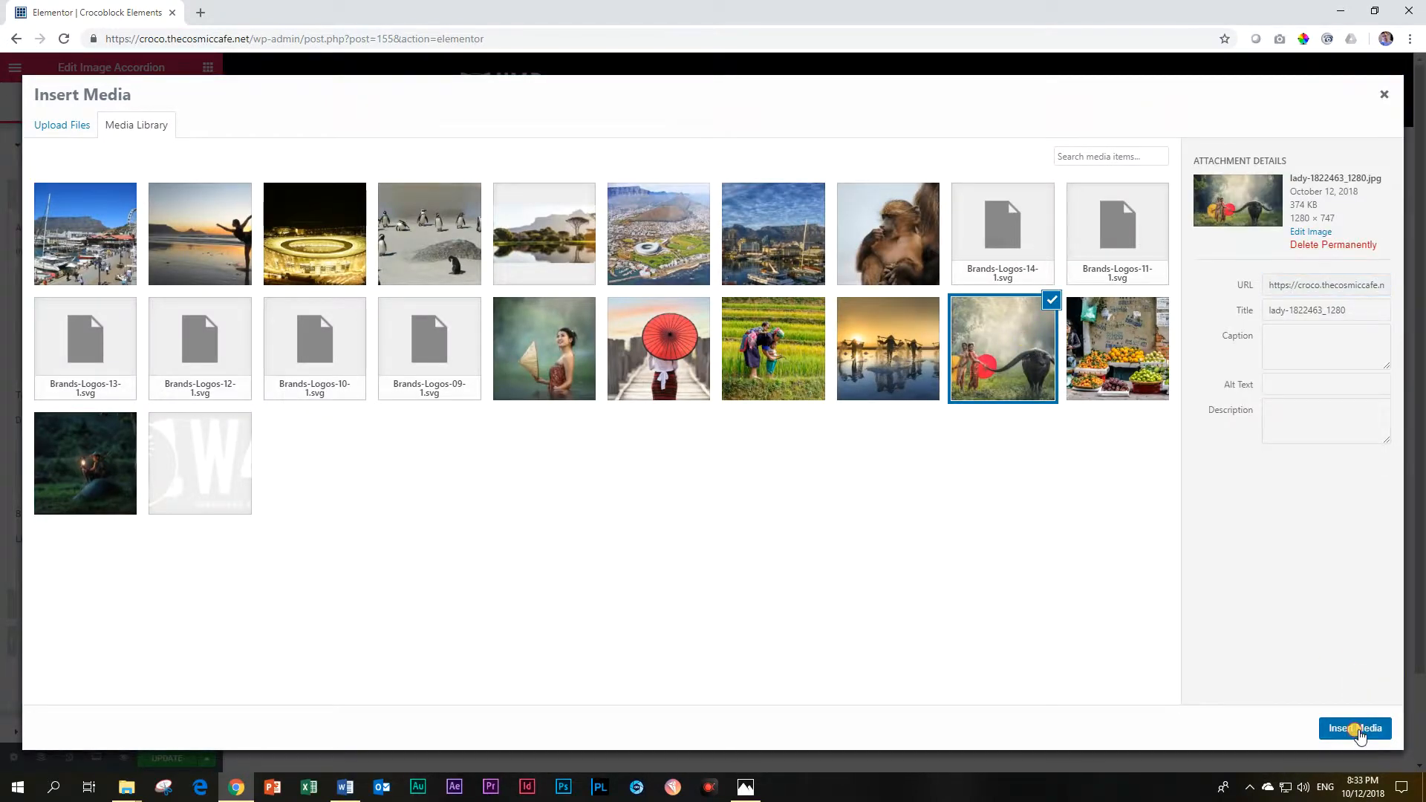
pyautogui.click(1355, 728)
pyautogui.click(69, 196)
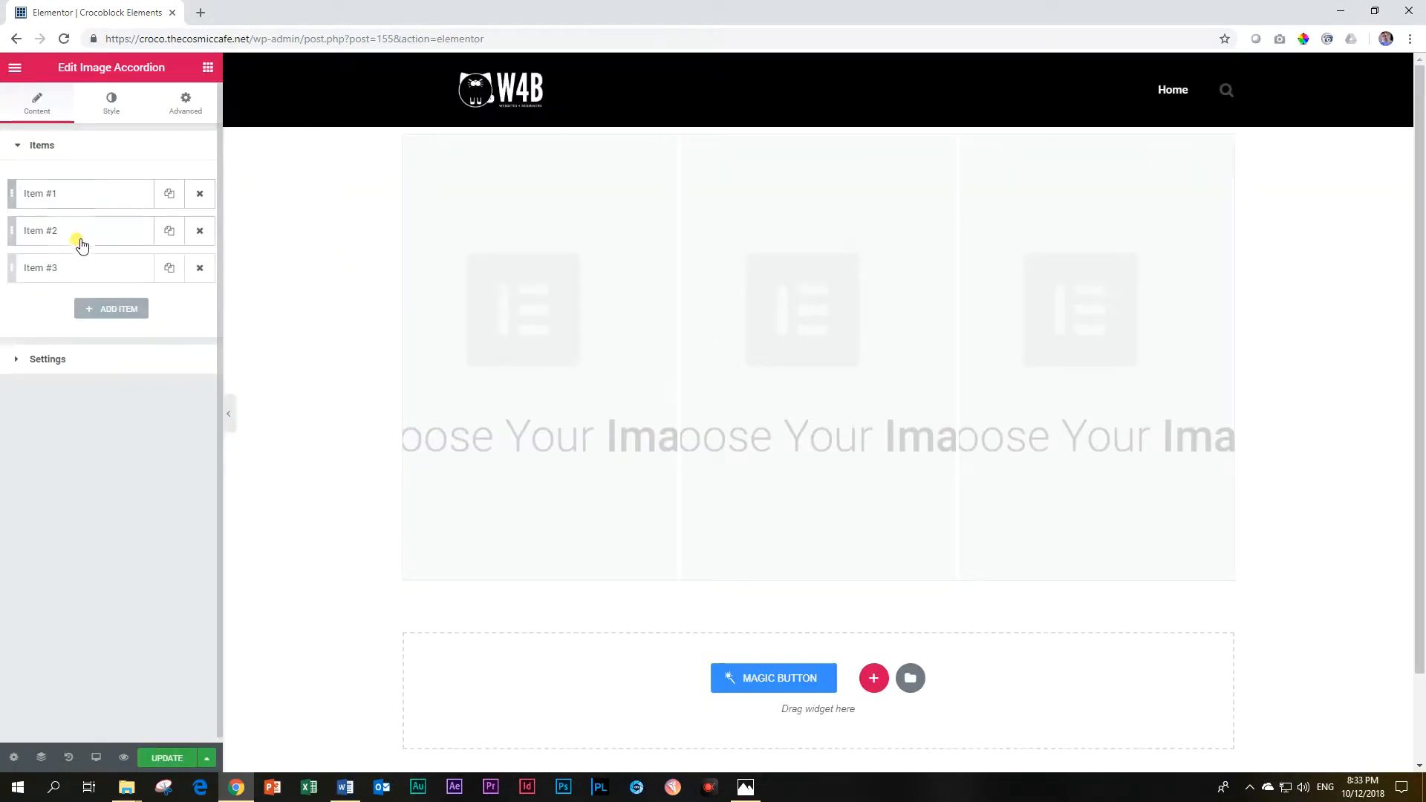
# Set the second accordion item's image to umbrella-1822478_1280.jpg from the media library
pyautogui.click(79, 238)
pyautogui.click(104, 334)
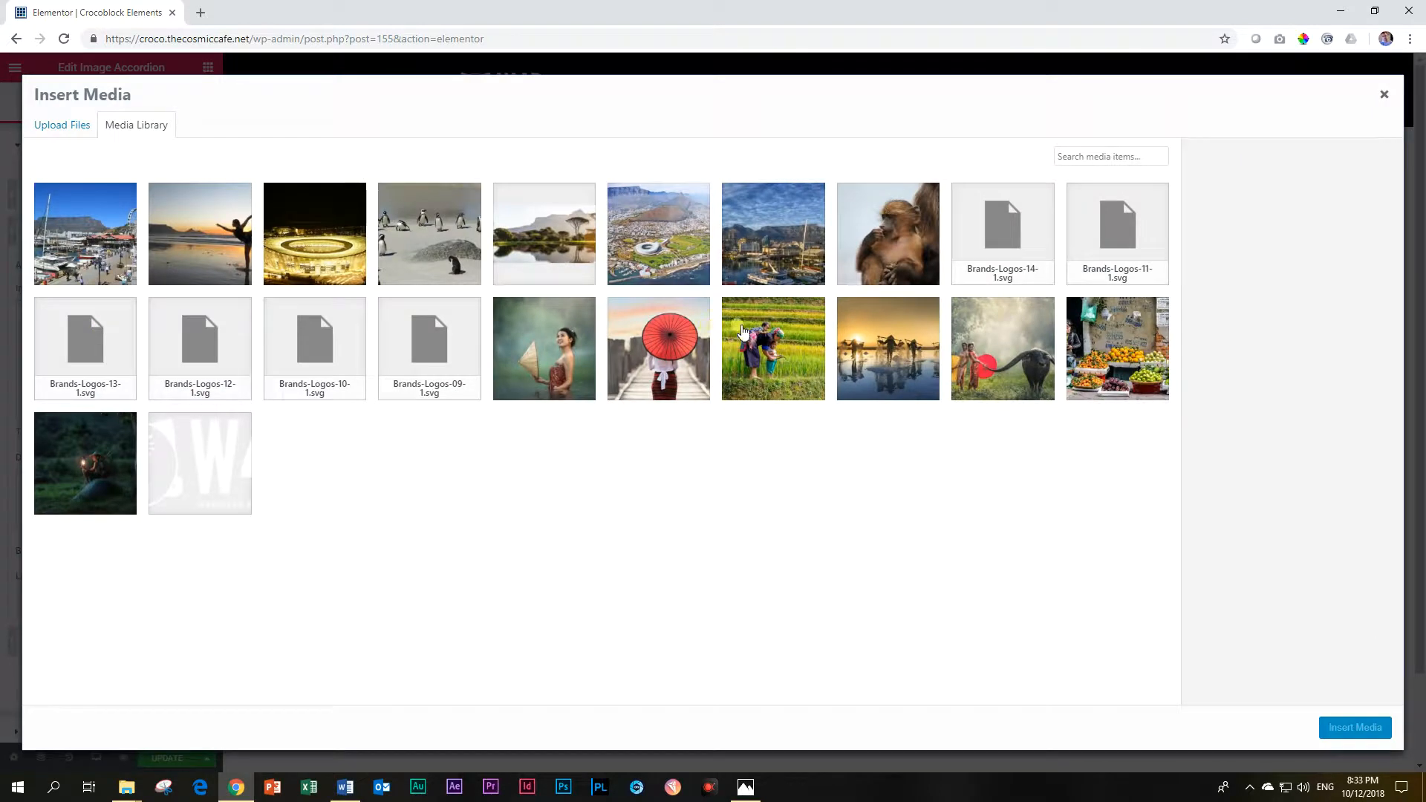
pyautogui.click(643, 334)
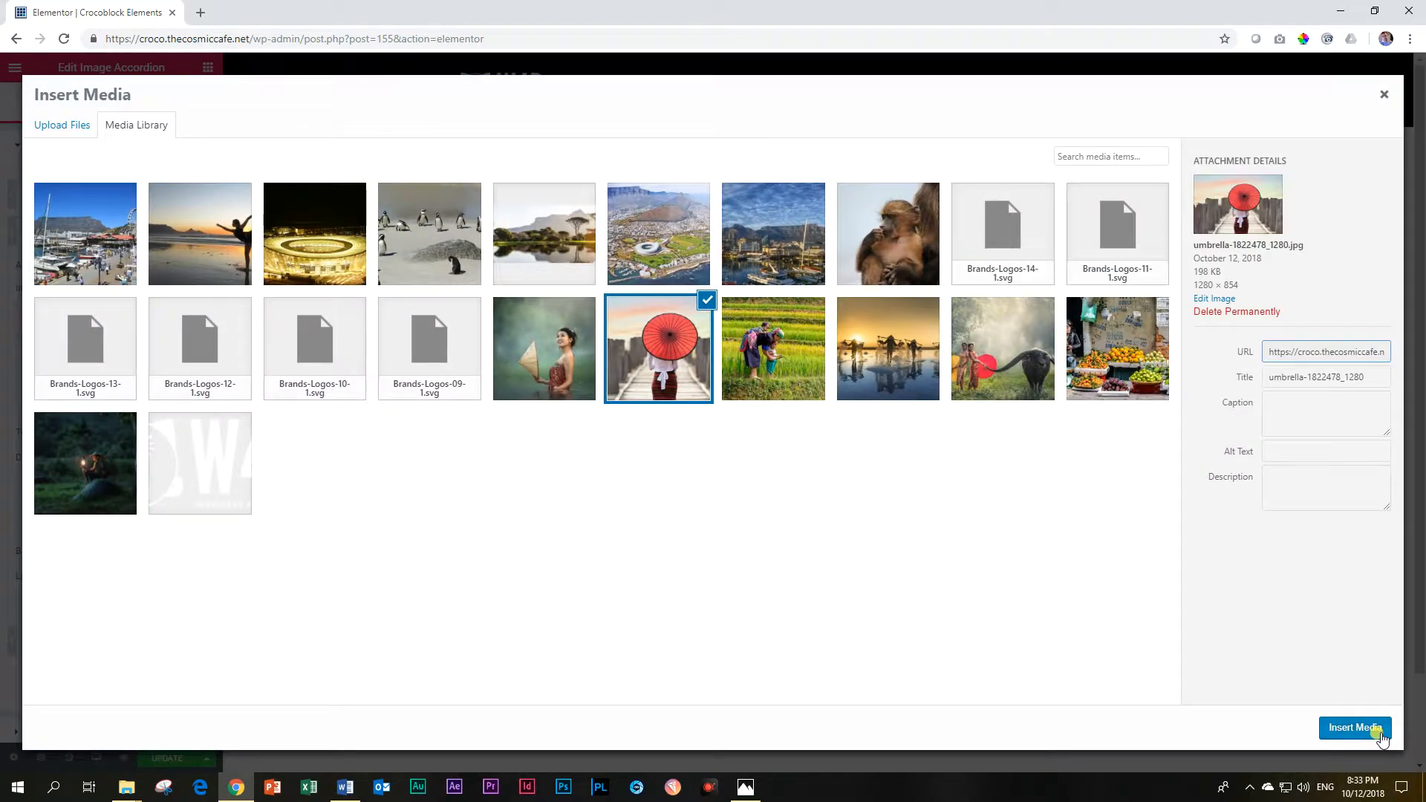
pyautogui.click(1356, 727)
pyautogui.click(79, 230)
# Set the third accordion item's image to fair-1505686_1280.jpg from the media library
pyautogui.click(69, 269)
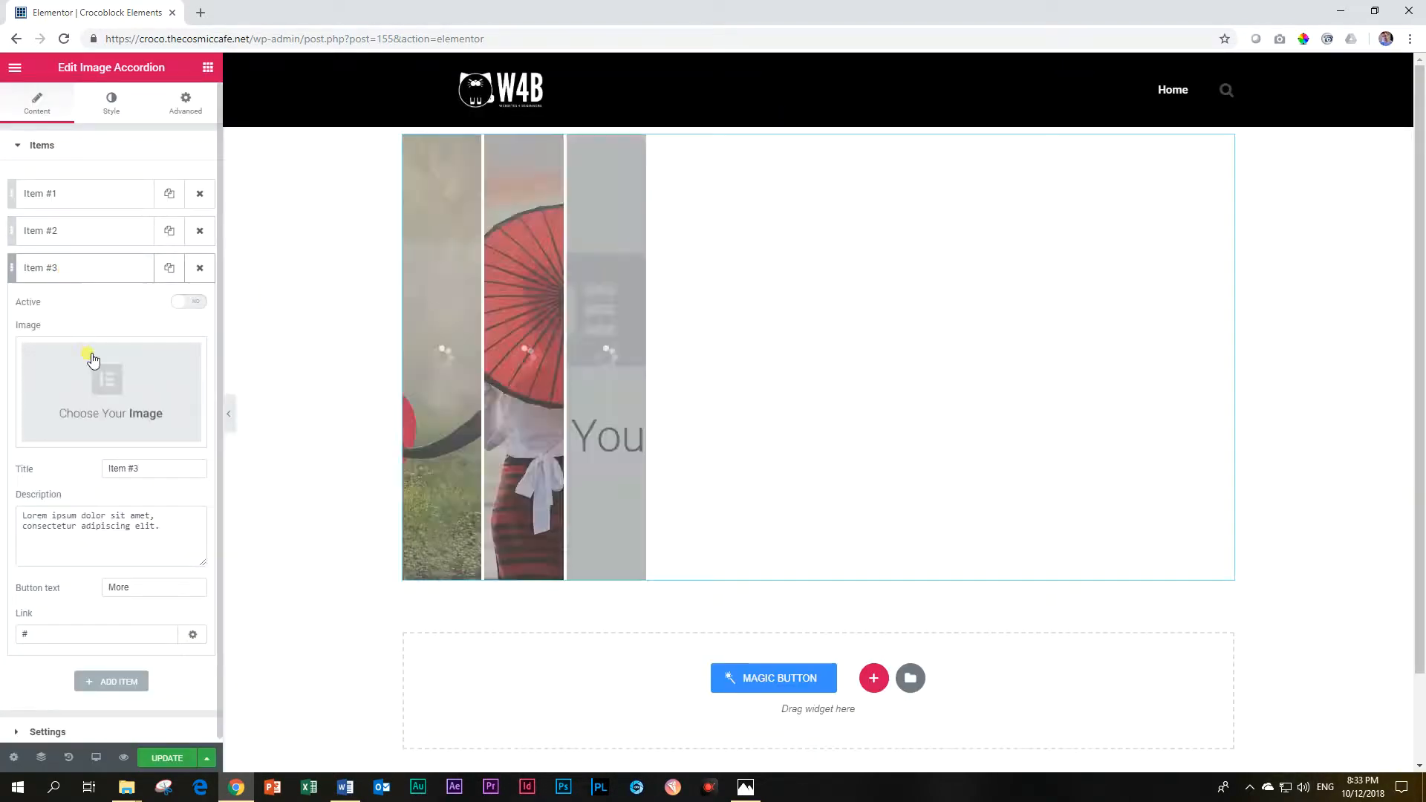
pyautogui.click(104, 390)
pyautogui.click(1125, 361)
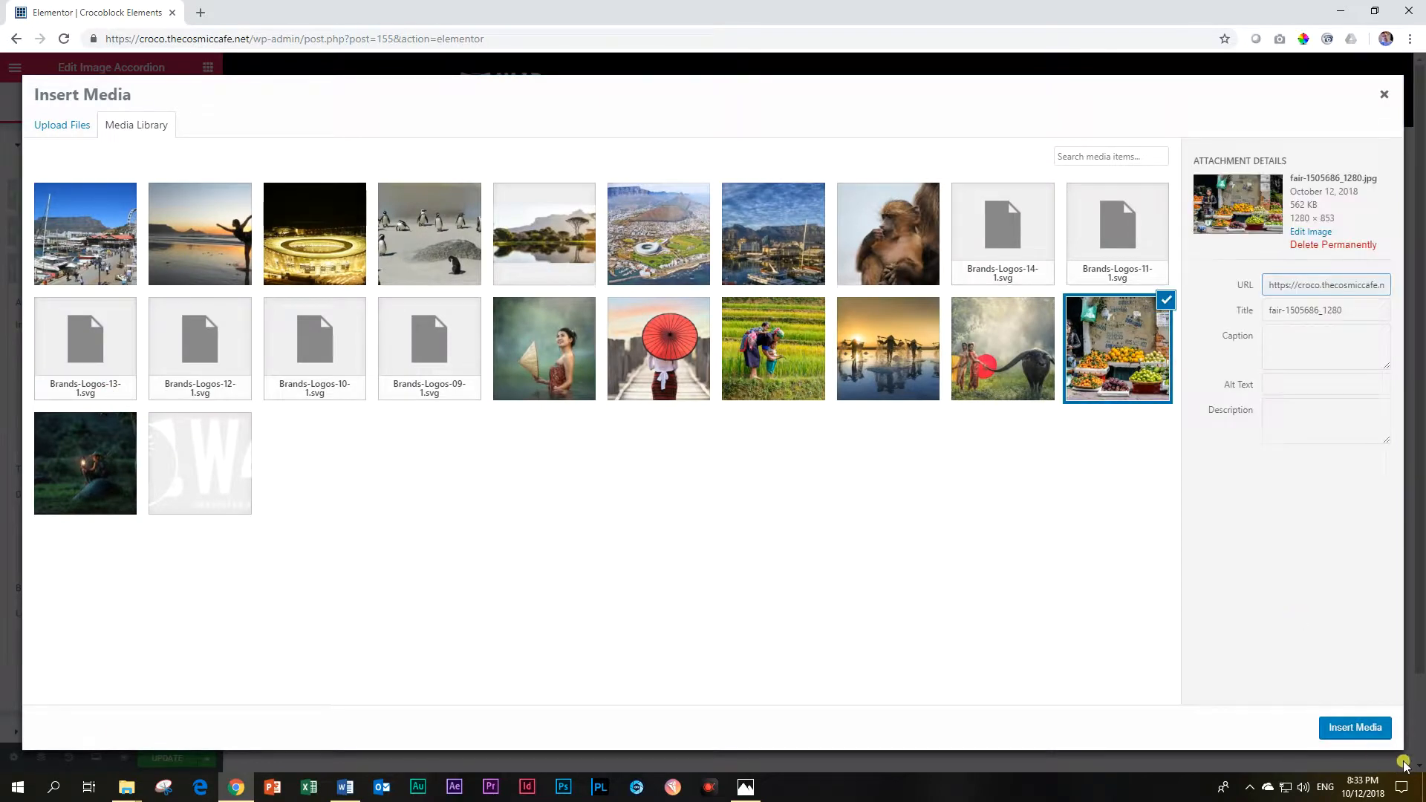
pyautogui.click(1374, 728)
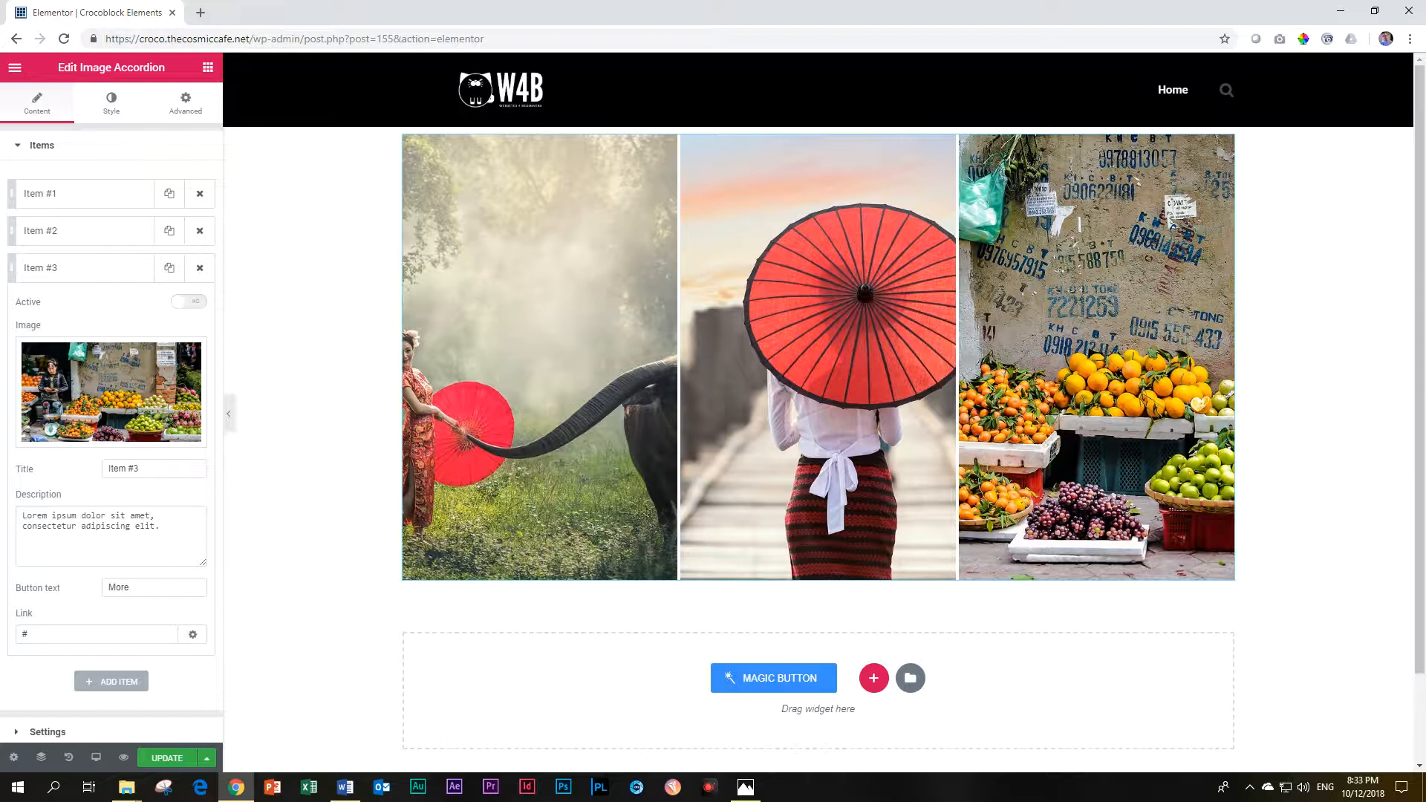
pyautogui.click(49, 273)
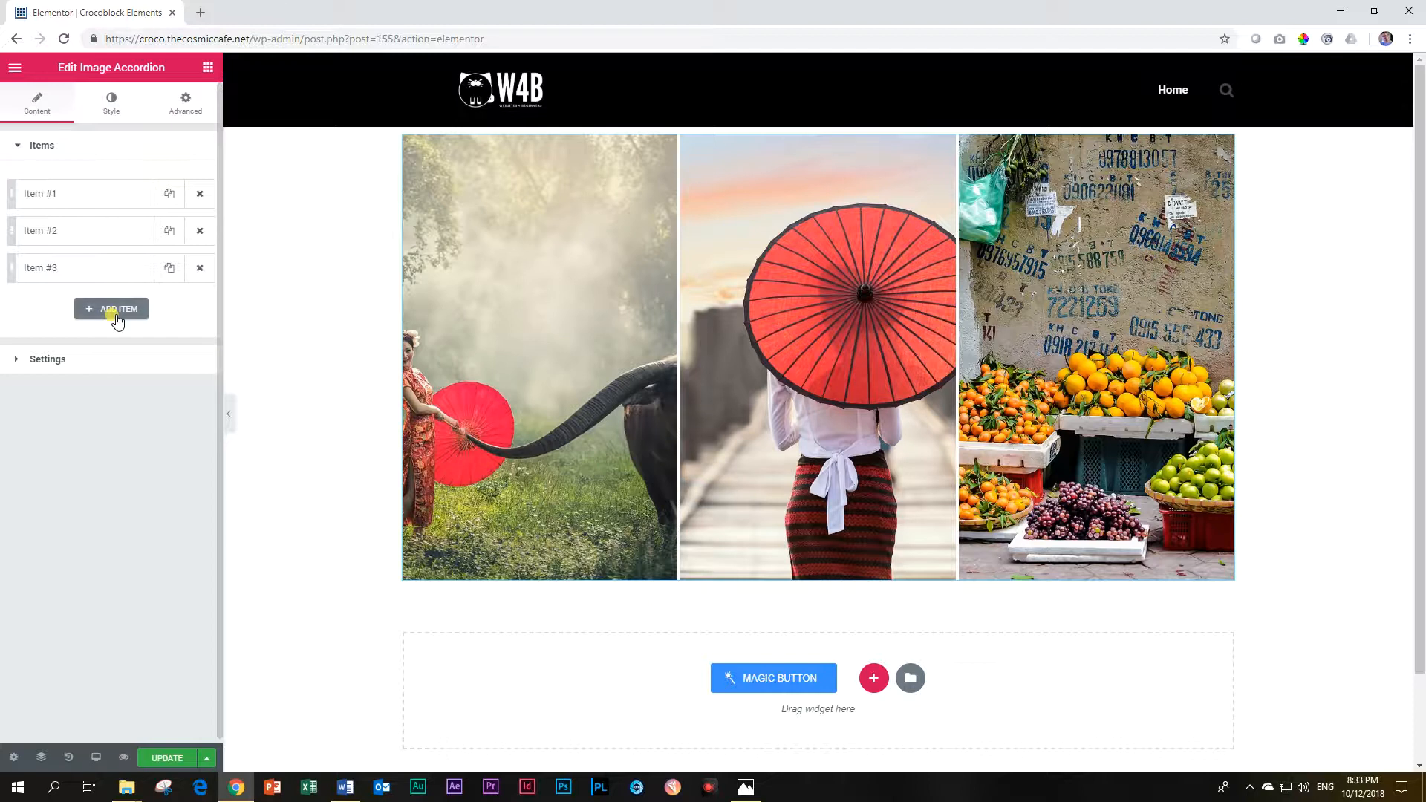
# Review the first item's title, description and button text options, and preview how the accordion panels expand
pyautogui.click(86, 196)
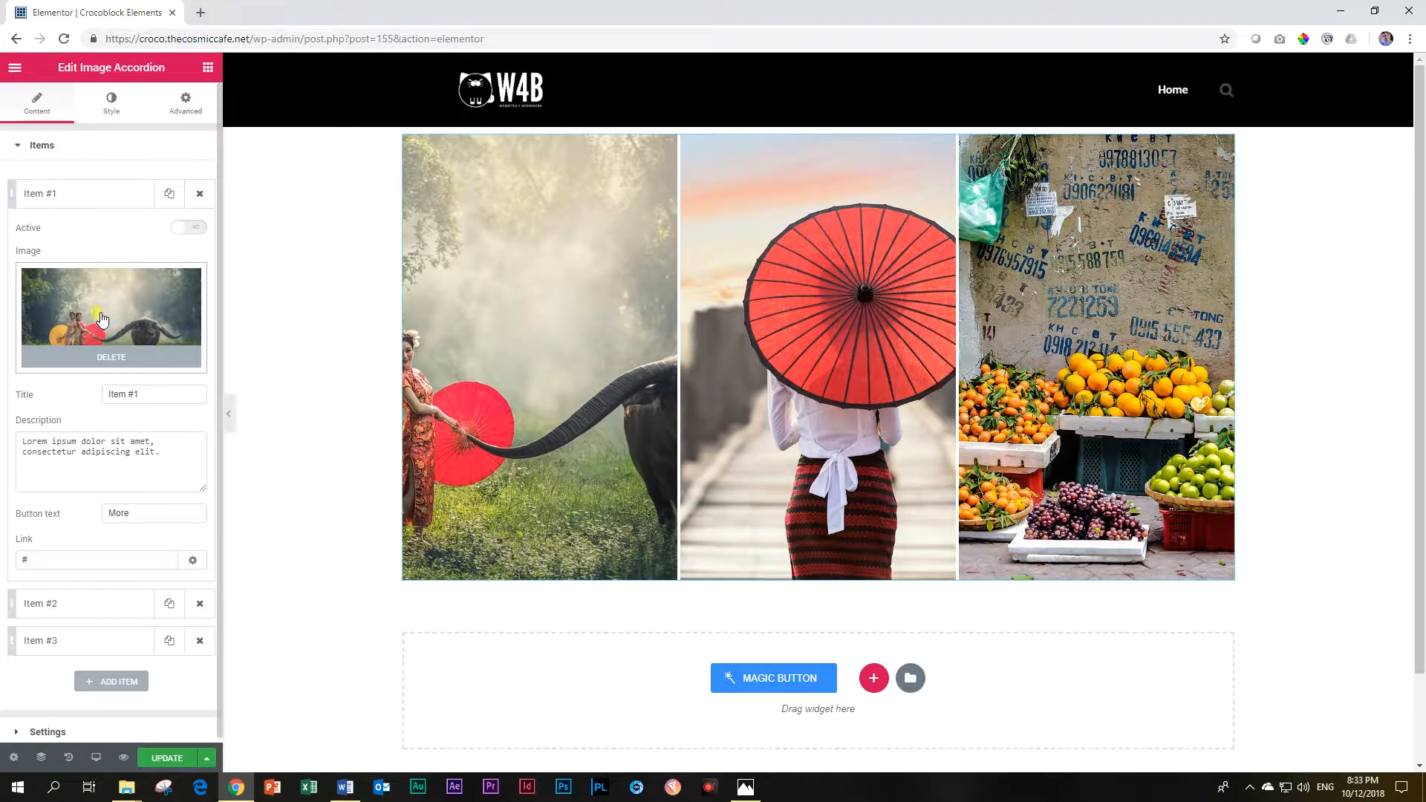
pyautogui.moveTo(510, 333)
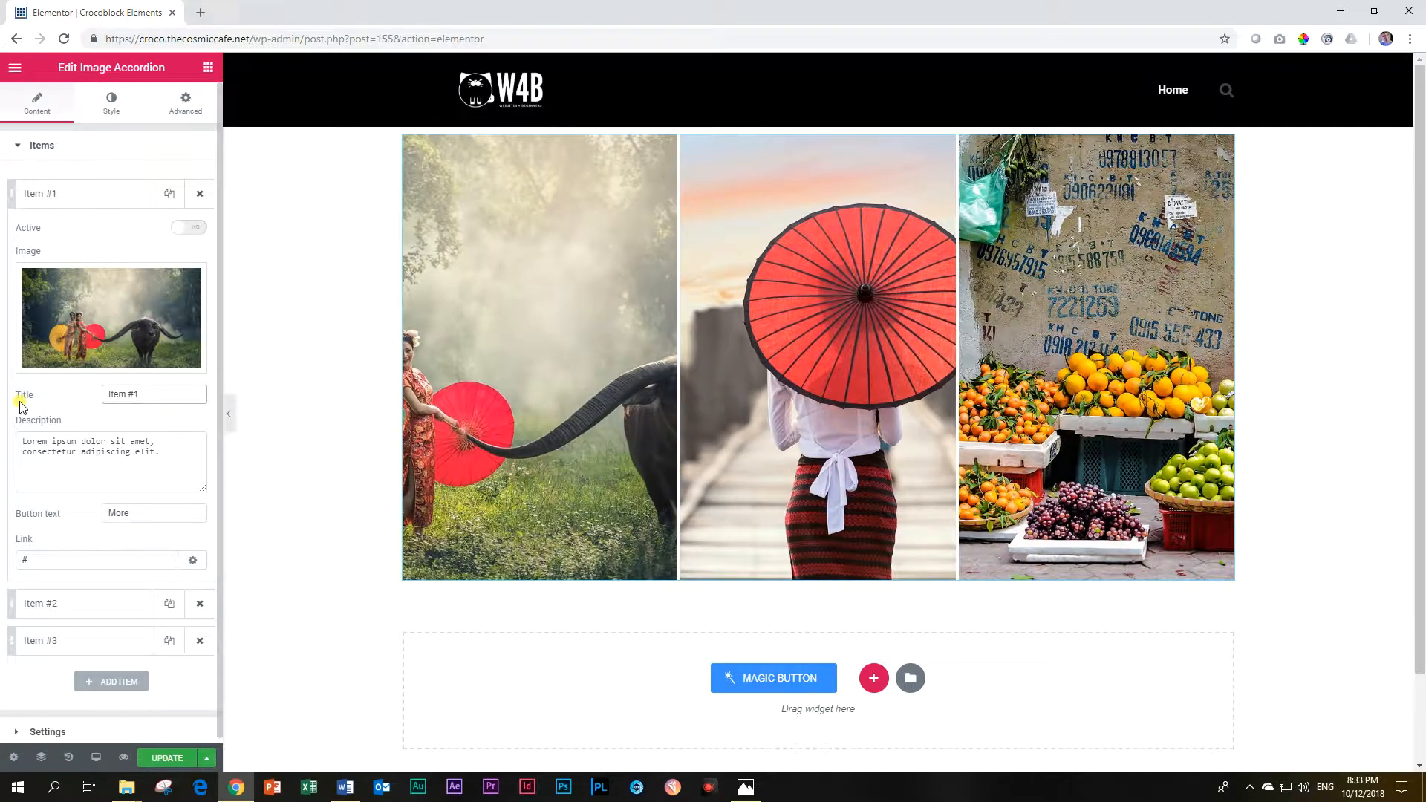
pyautogui.click(171, 452)
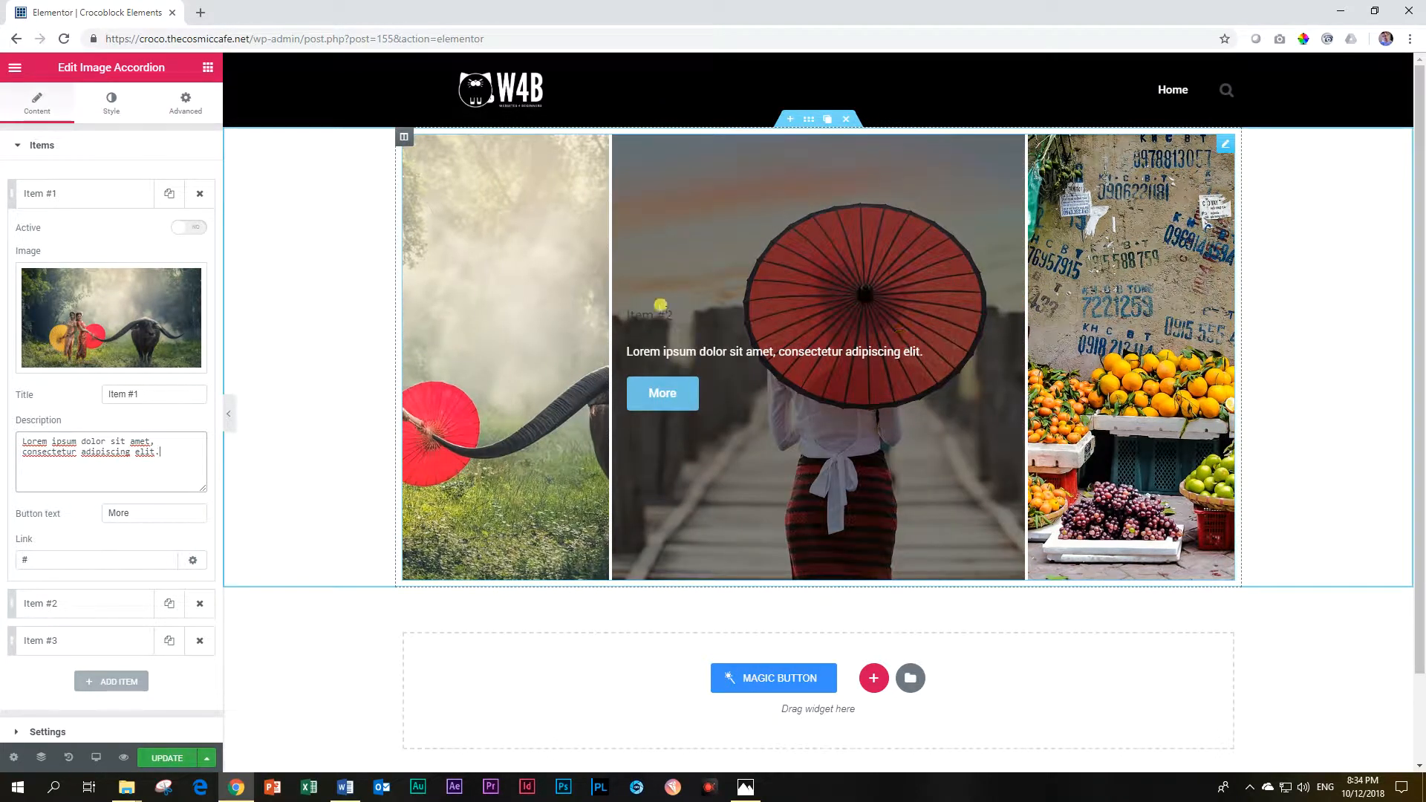
pyautogui.moveTo(665, 311); pyautogui.dragTo(706, 138)
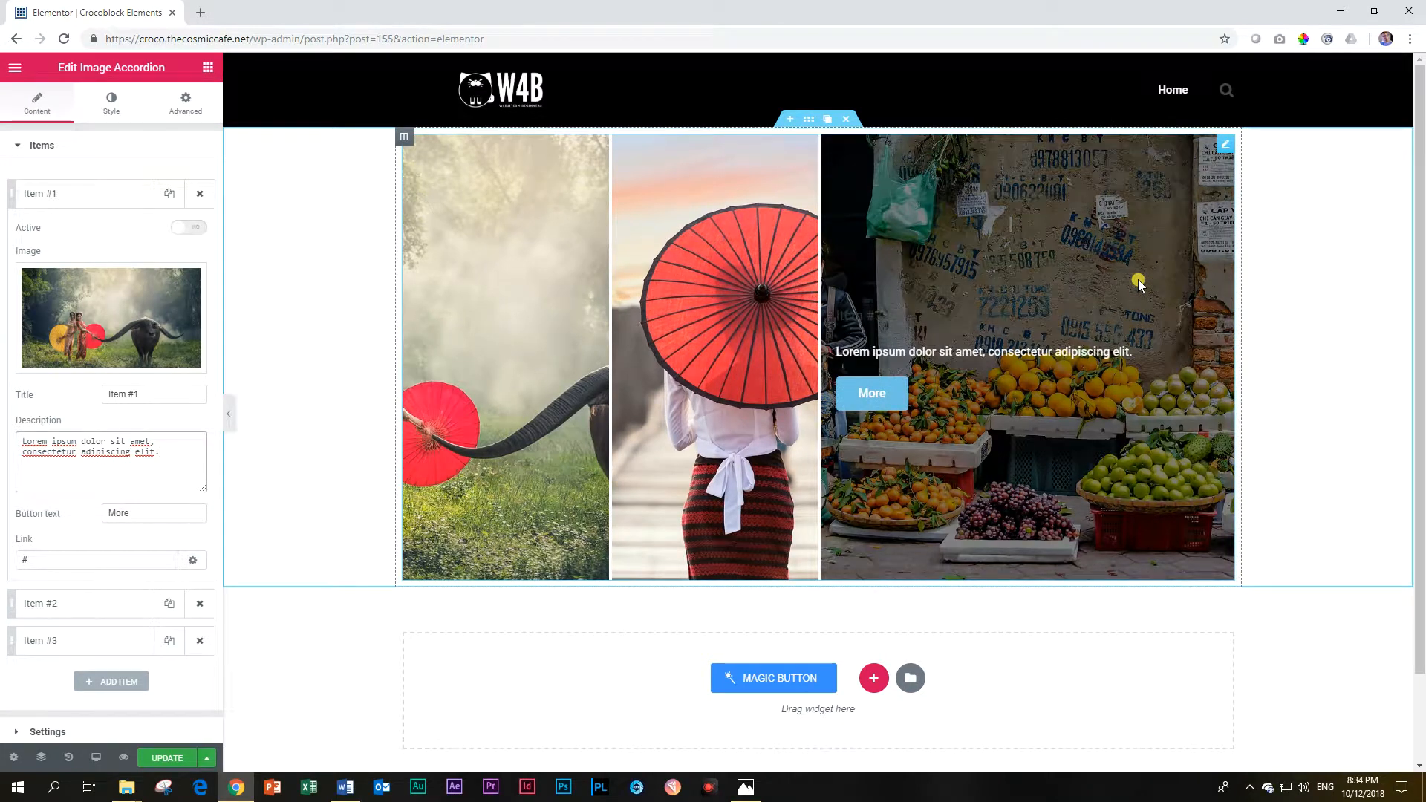
pyautogui.click(42, 194)
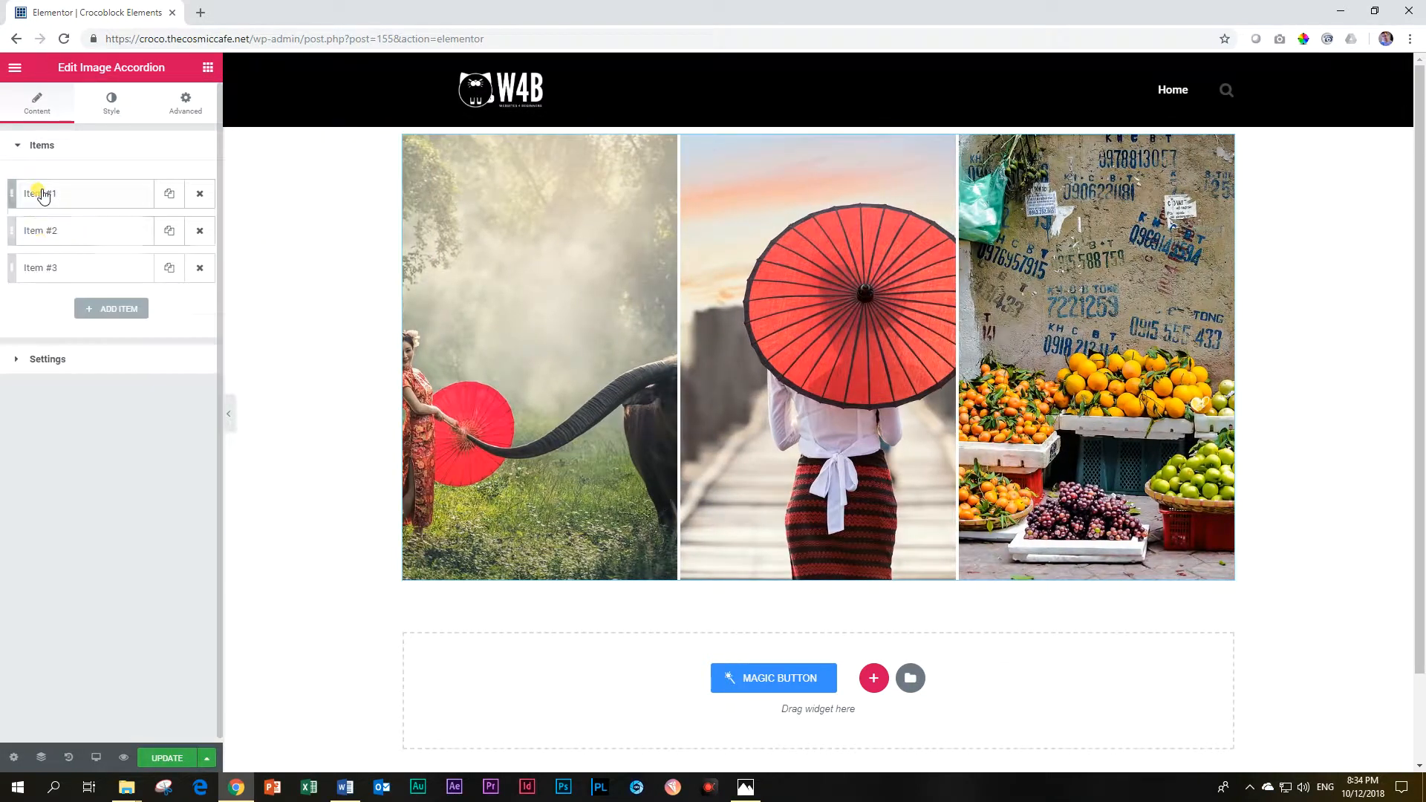
# Make the third accordion item the active one
pyautogui.click(43, 267)
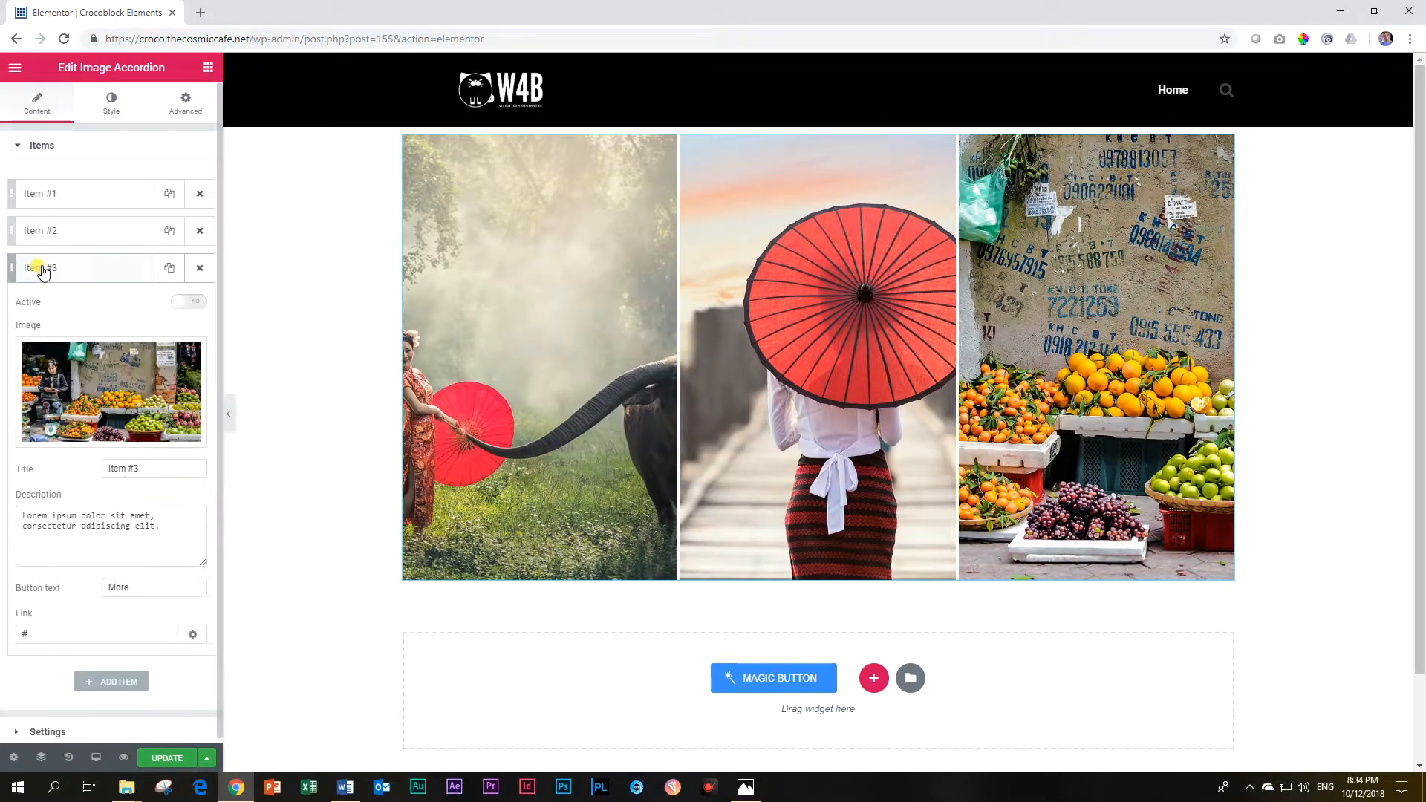
pyautogui.click(195, 303)
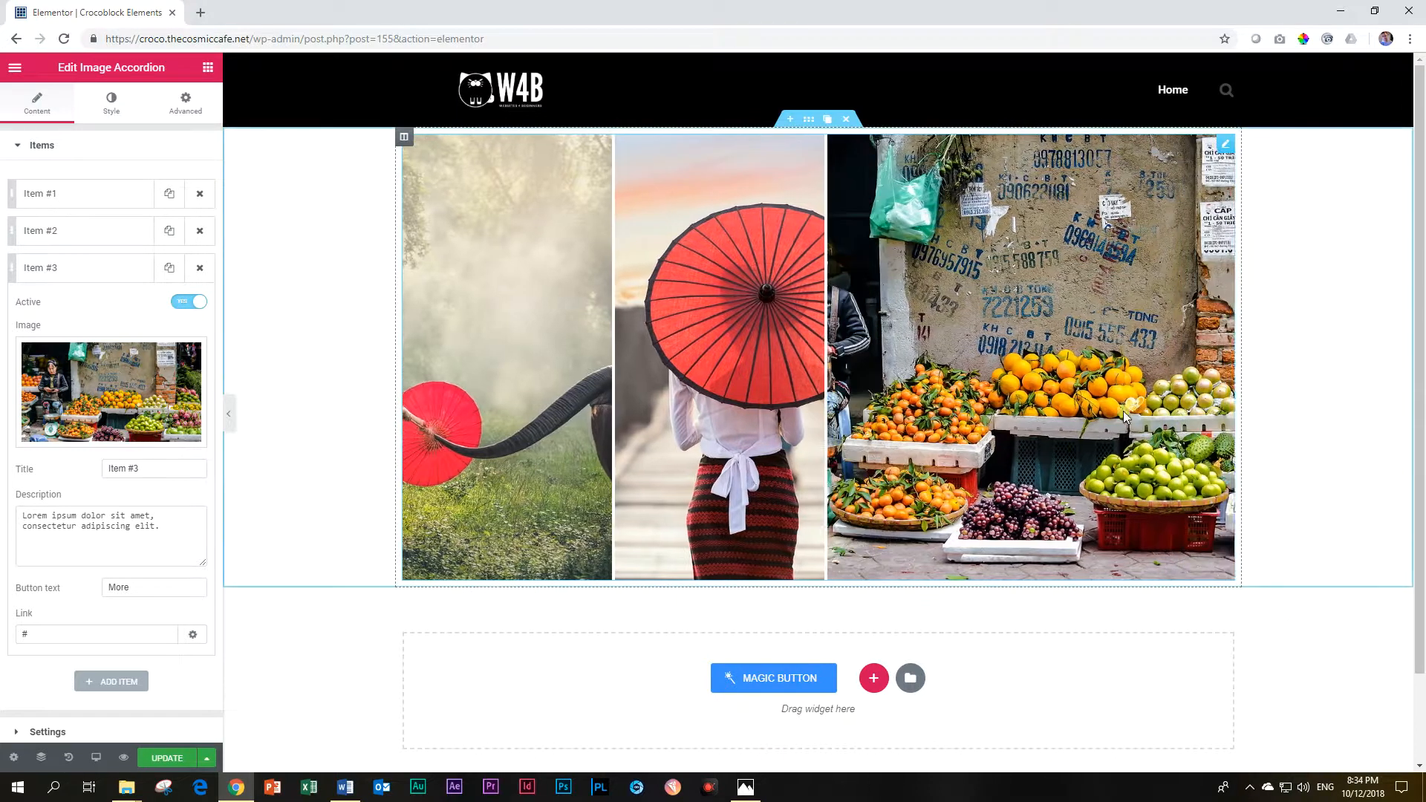
pyautogui.click(62, 272)
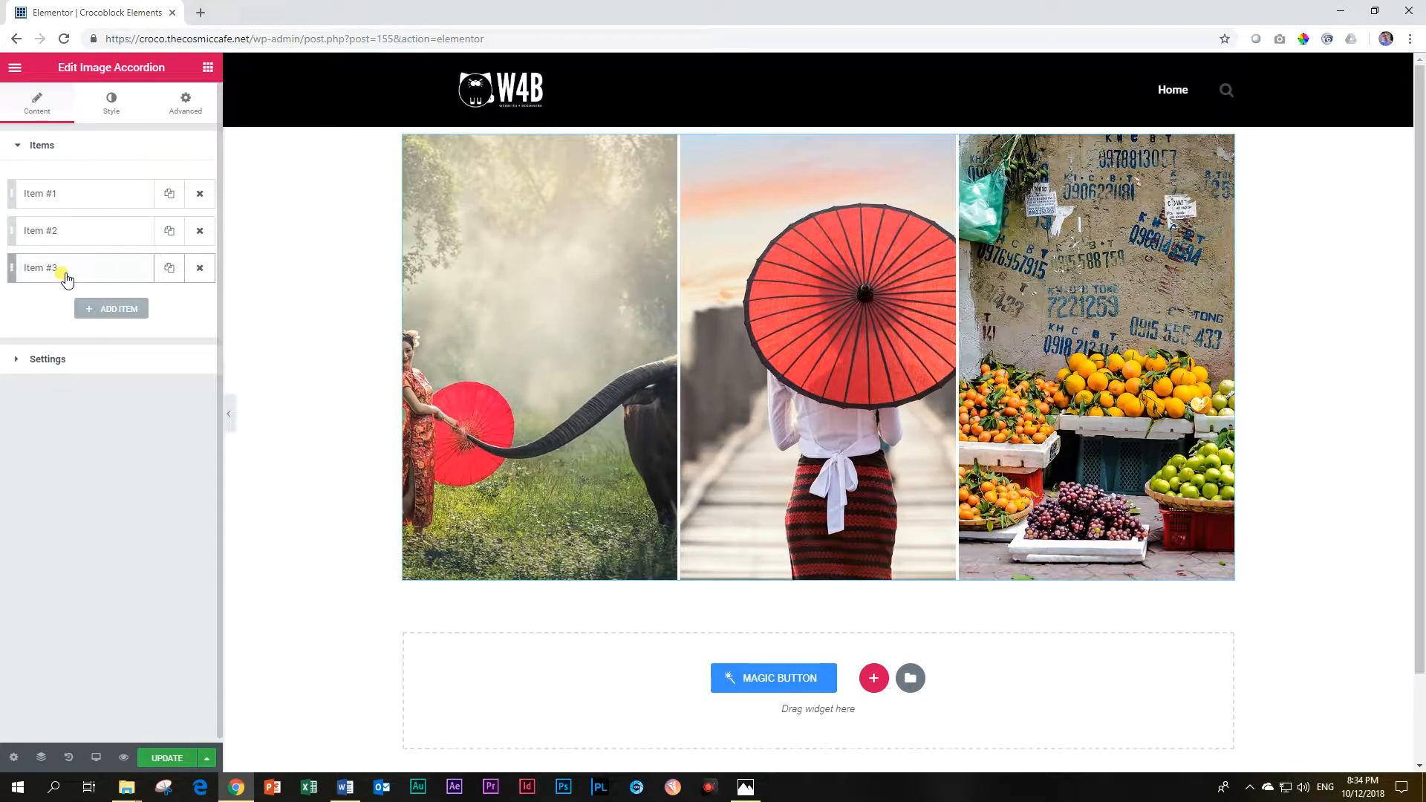
# Try active sizes such as 79% and 88% for the accordion's expanded panel, and leave the active size at 71%
pyautogui.click(52, 359)
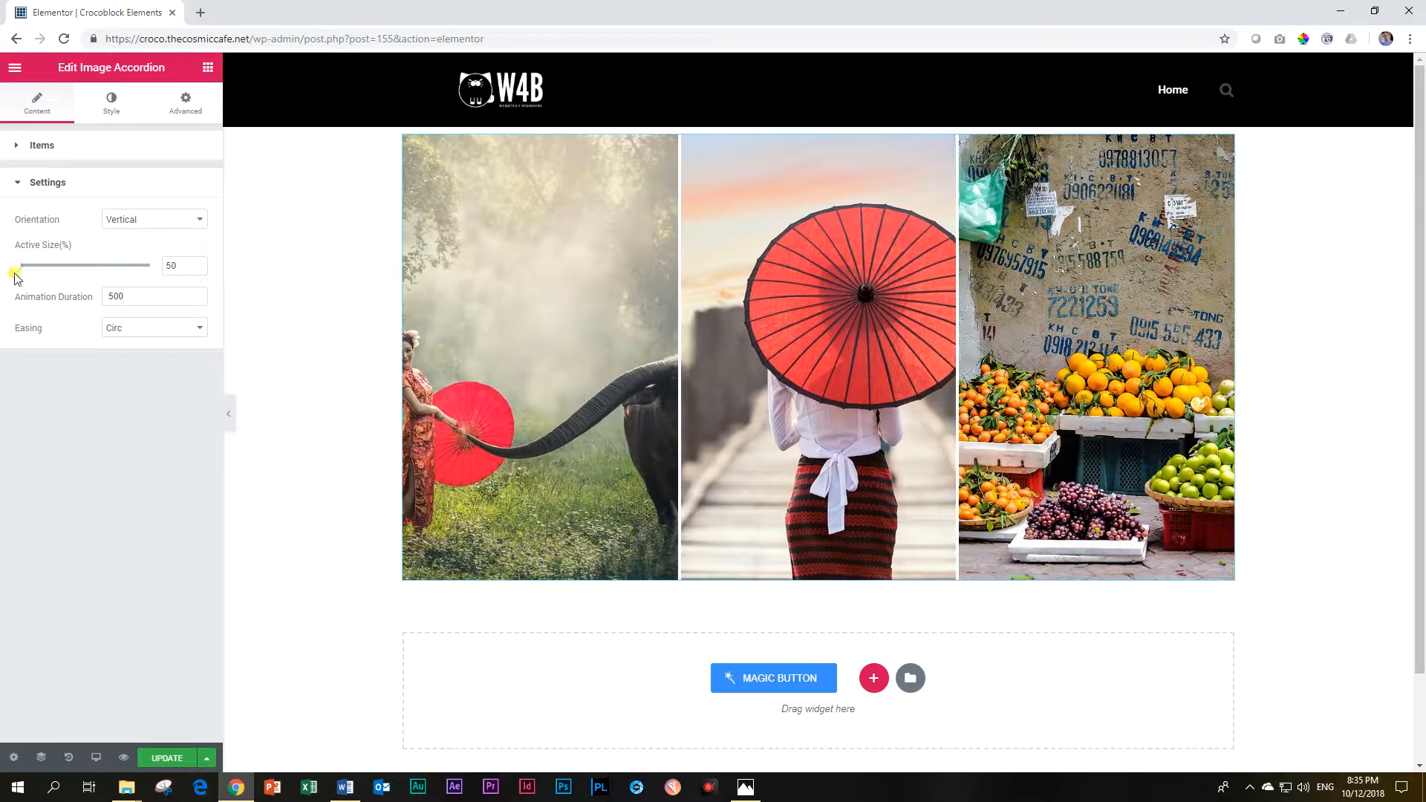
pyautogui.moveTo(14, 267); pyautogui.dragTo(96, 270)
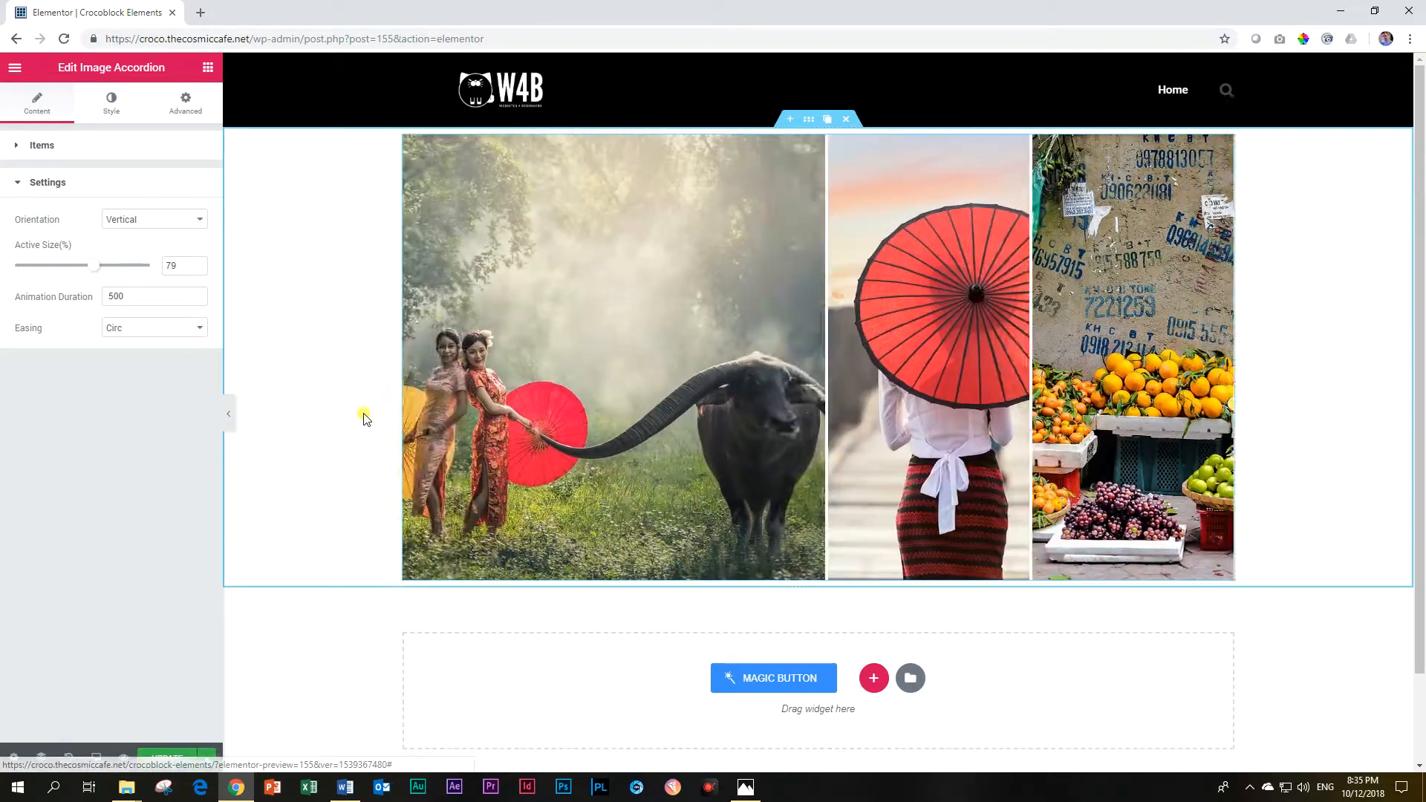
pyautogui.moveTo(93, 265); pyautogui.dragTo(119, 275)
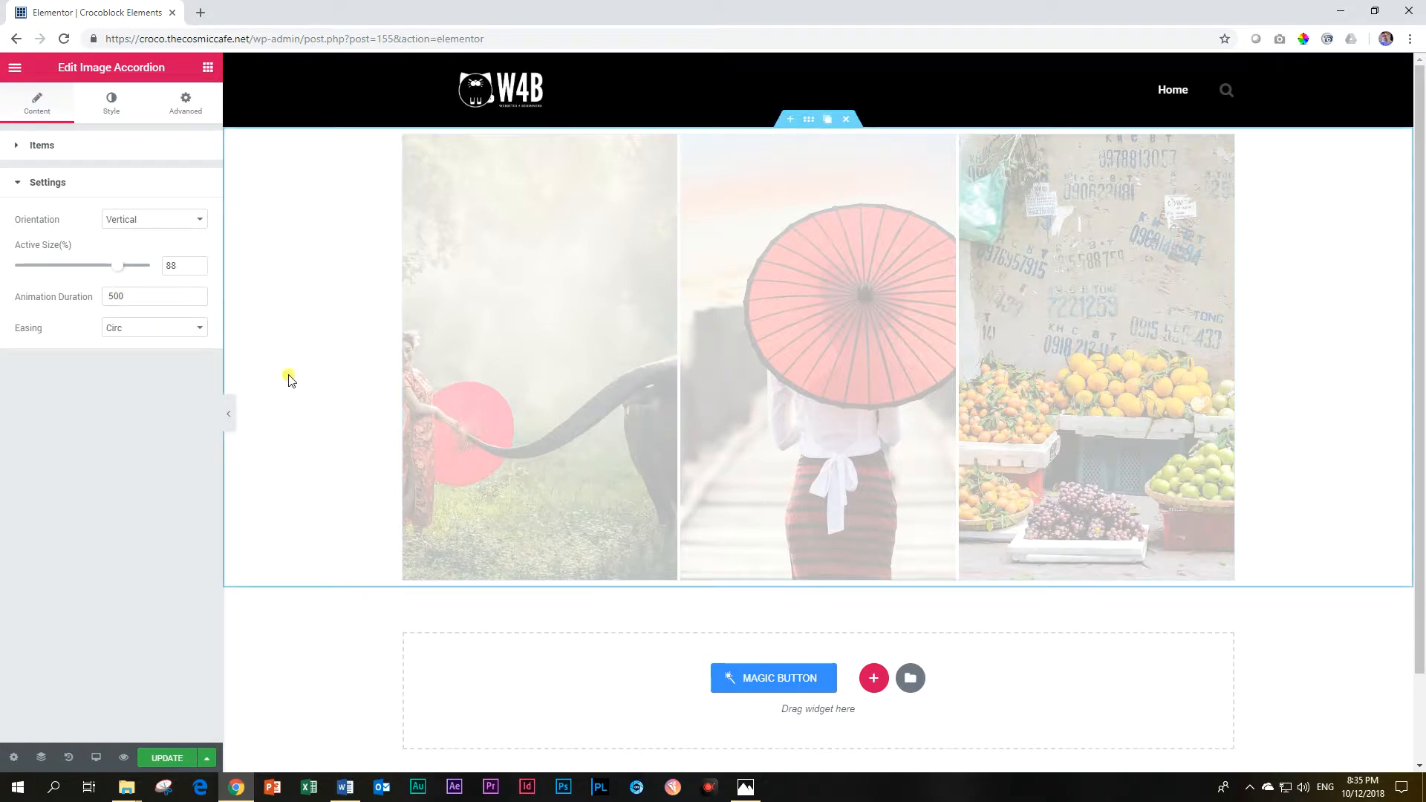
pyautogui.moveTo(614, 358)
pyautogui.moveTo(109, 268); pyautogui.dragTo(86, 274)
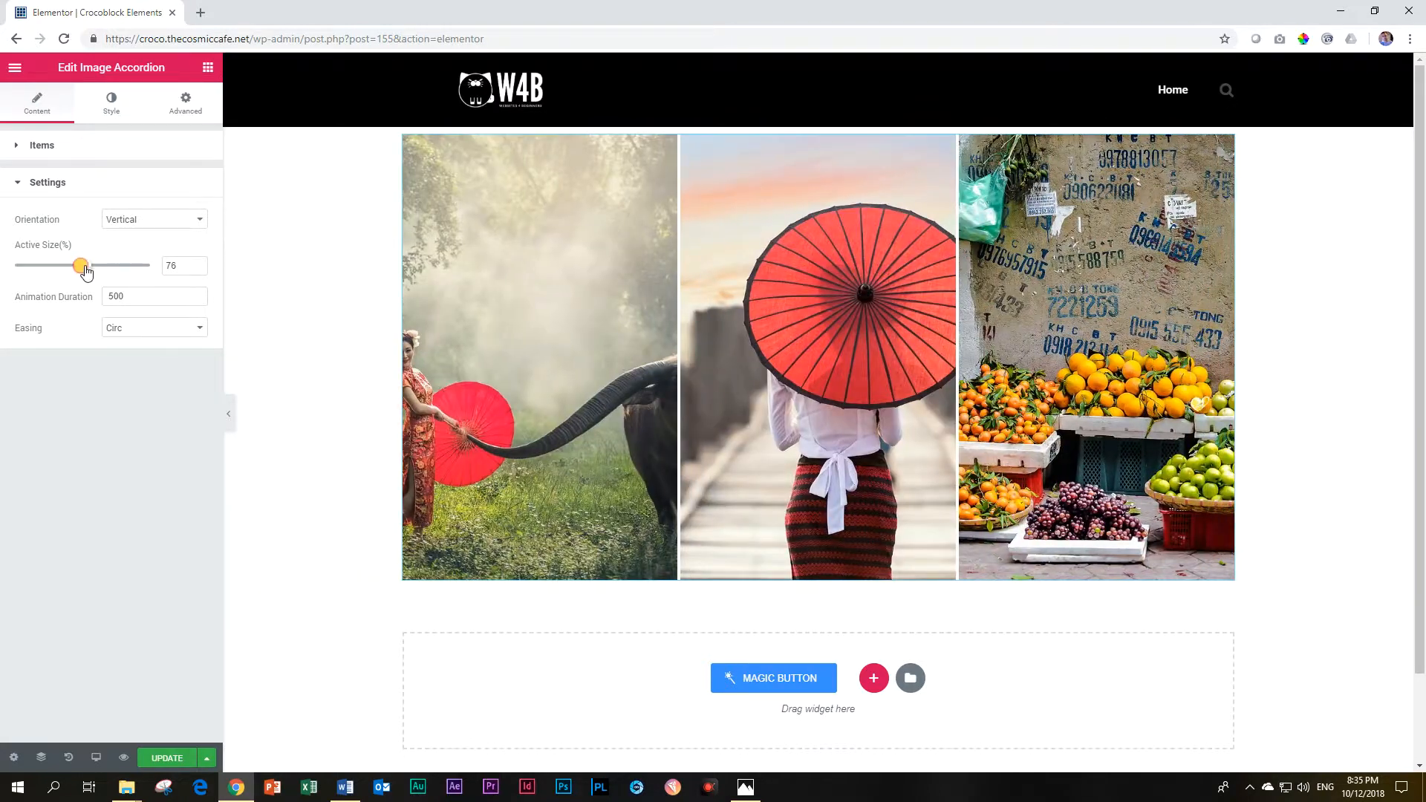
pyautogui.moveTo(86, 272); pyautogui.dragTo(109, 273)
pyautogui.moveTo(109, 268); pyautogui.dragTo(83, 269)
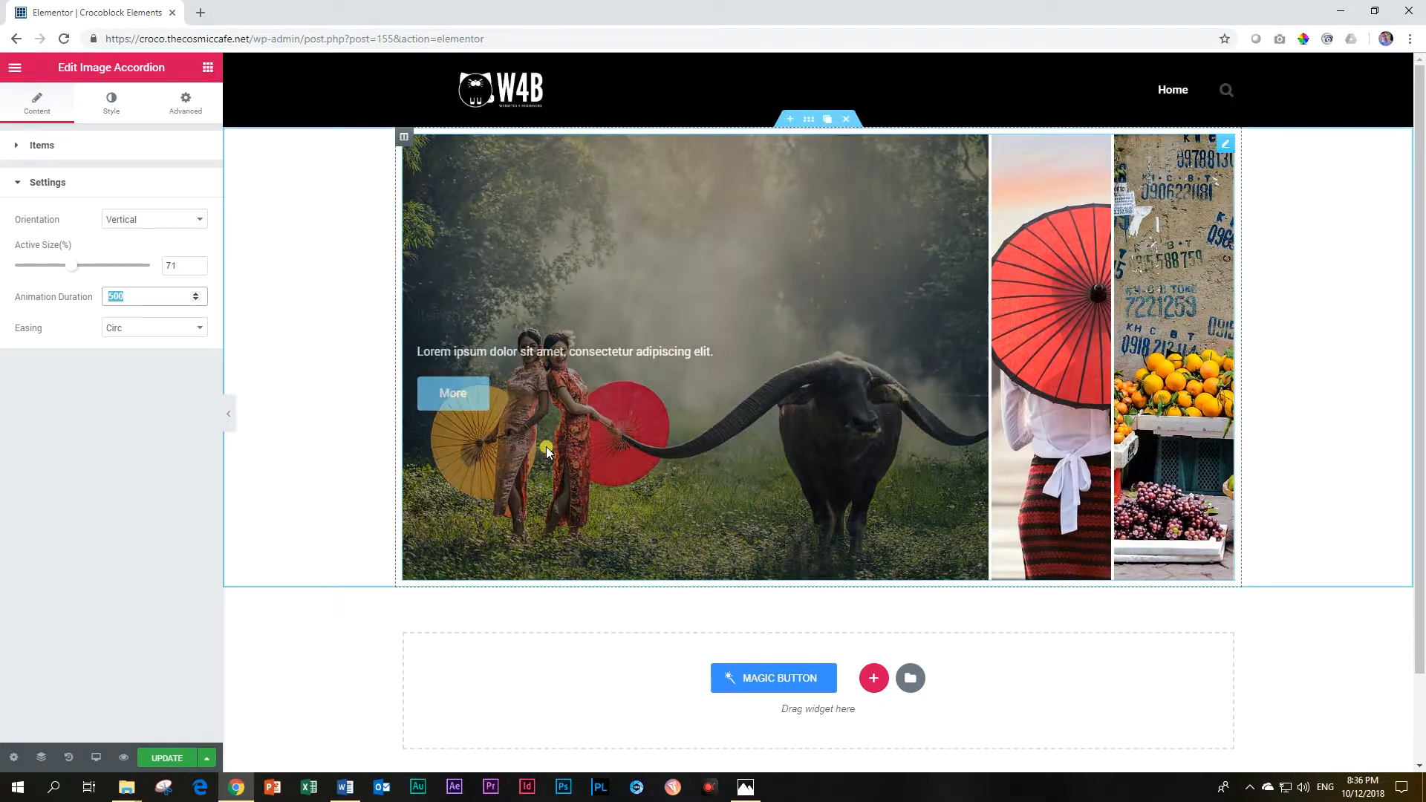
# Try the Sine, Quint, Cubic and Expo easings in turn, previewing the accordion's animation
pyautogui.click(197, 330)
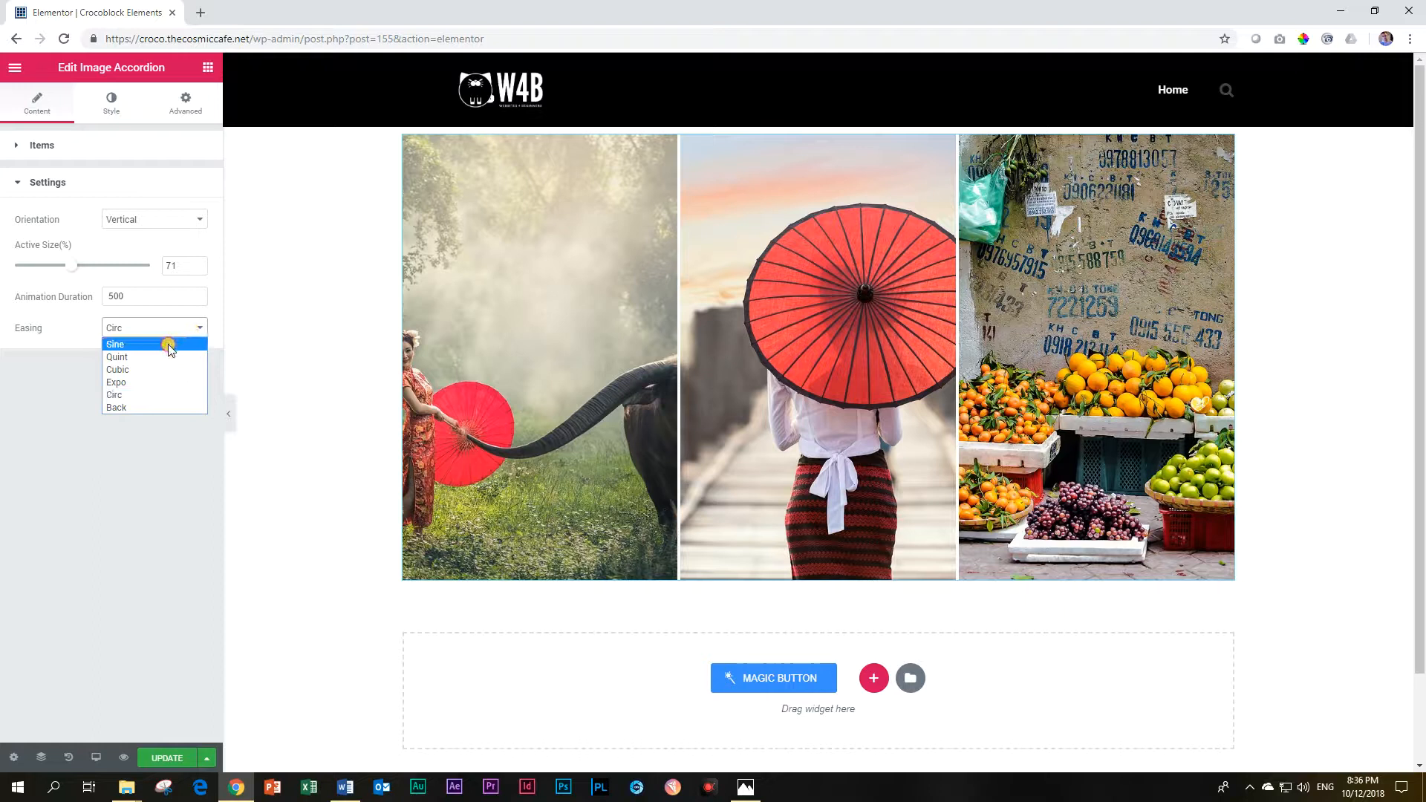
pyautogui.click(167, 344)
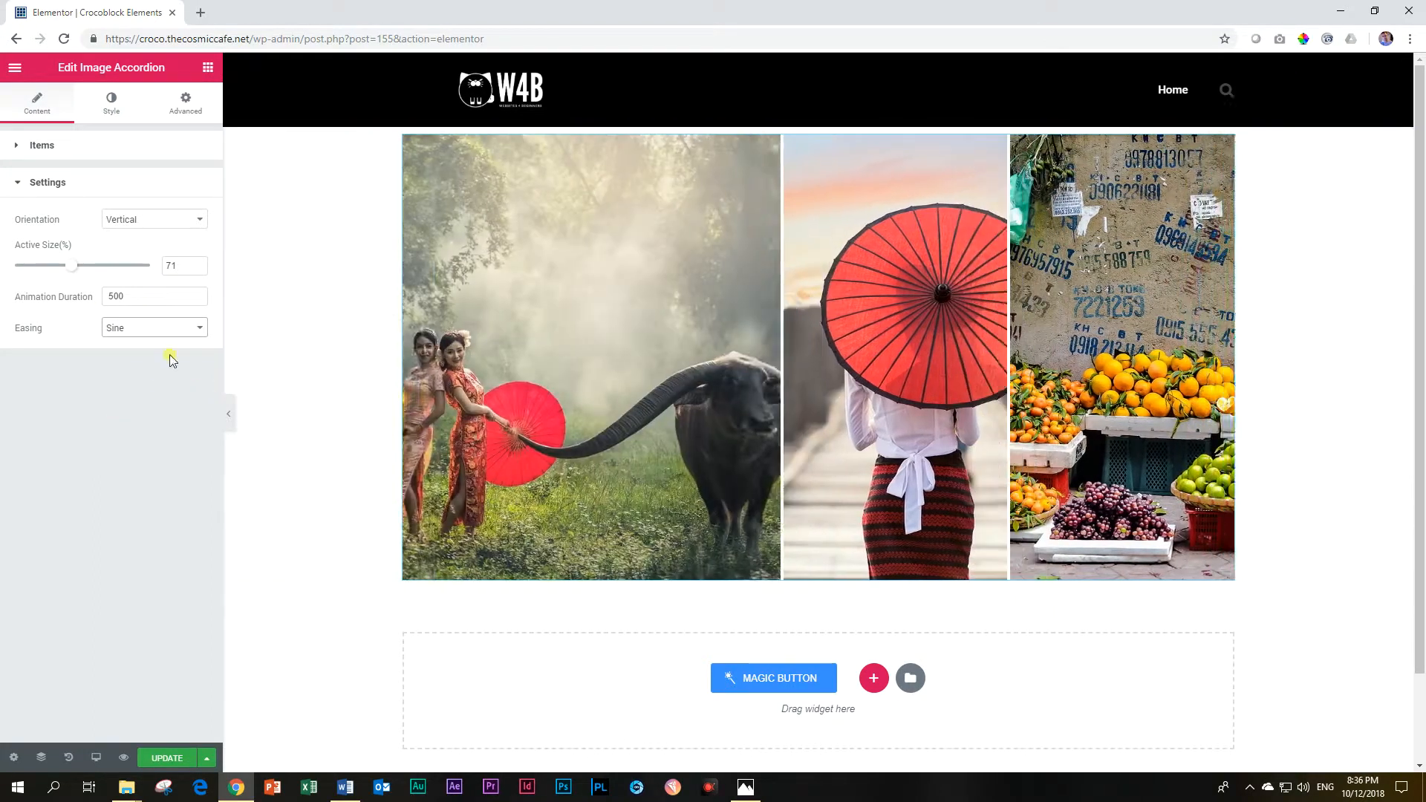
pyautogui.click(171, 330)
pyautogui.click(142, 358)
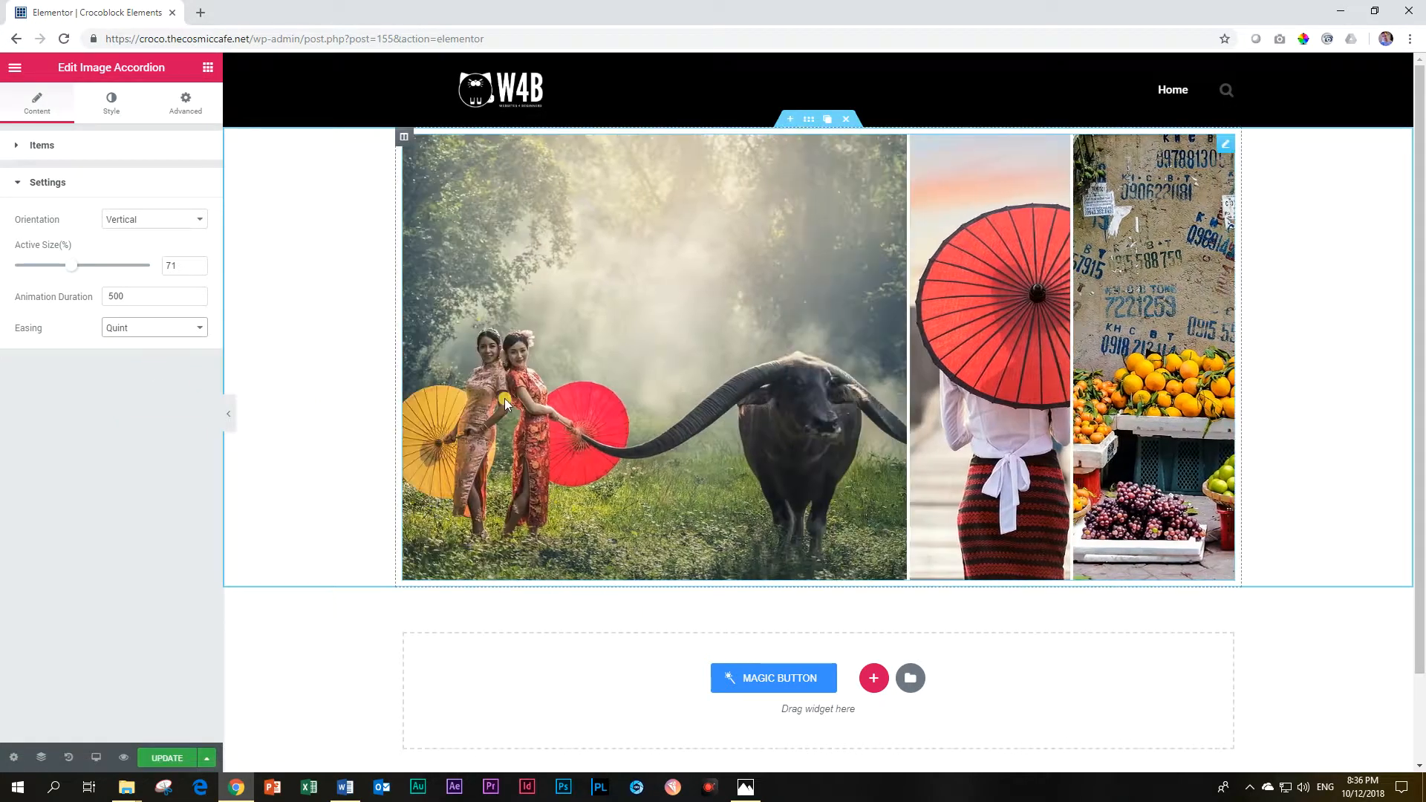
pyautogui.click(160, 338)
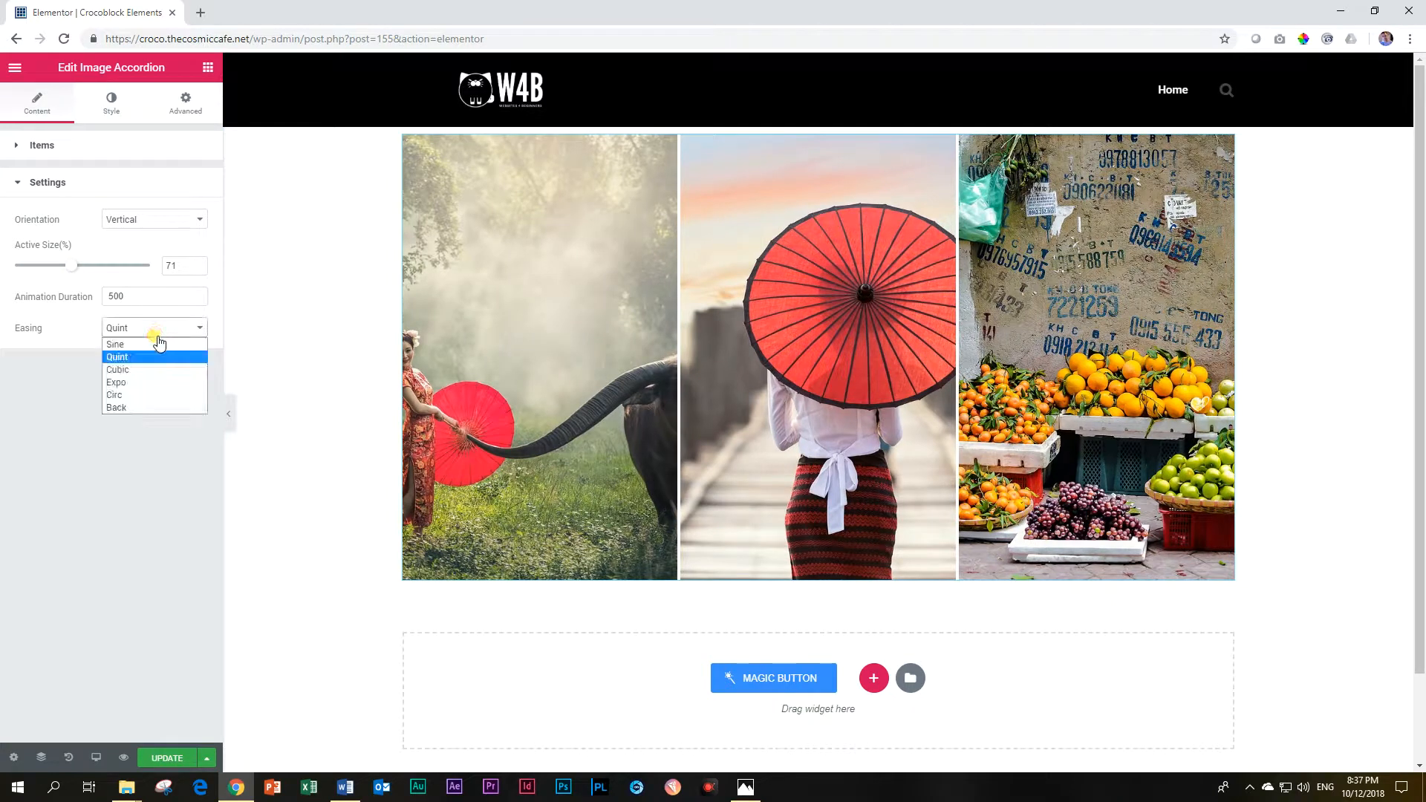
pyautogui.click(141, 375)
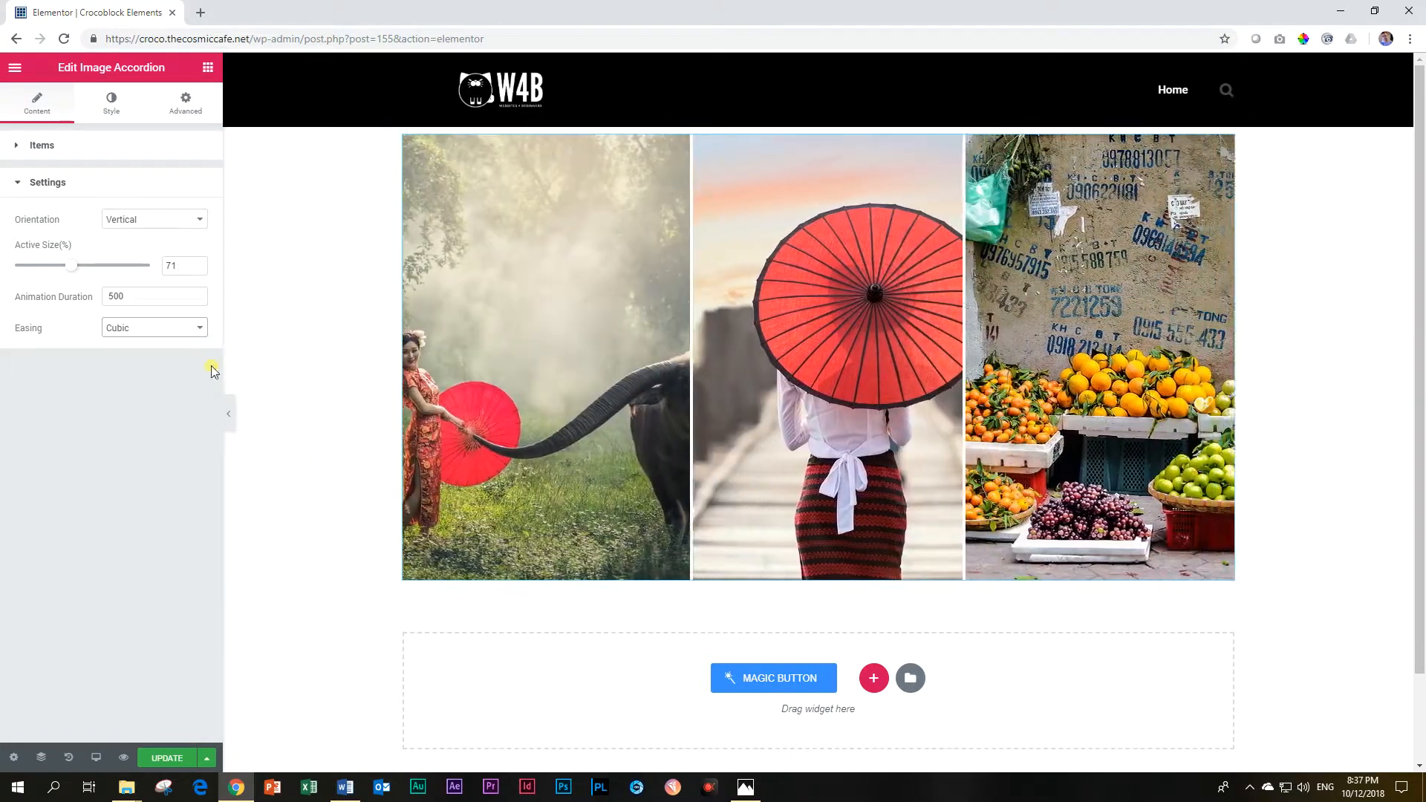
pyautogui.click(200, 332)
pyautogui.click(161, 384)
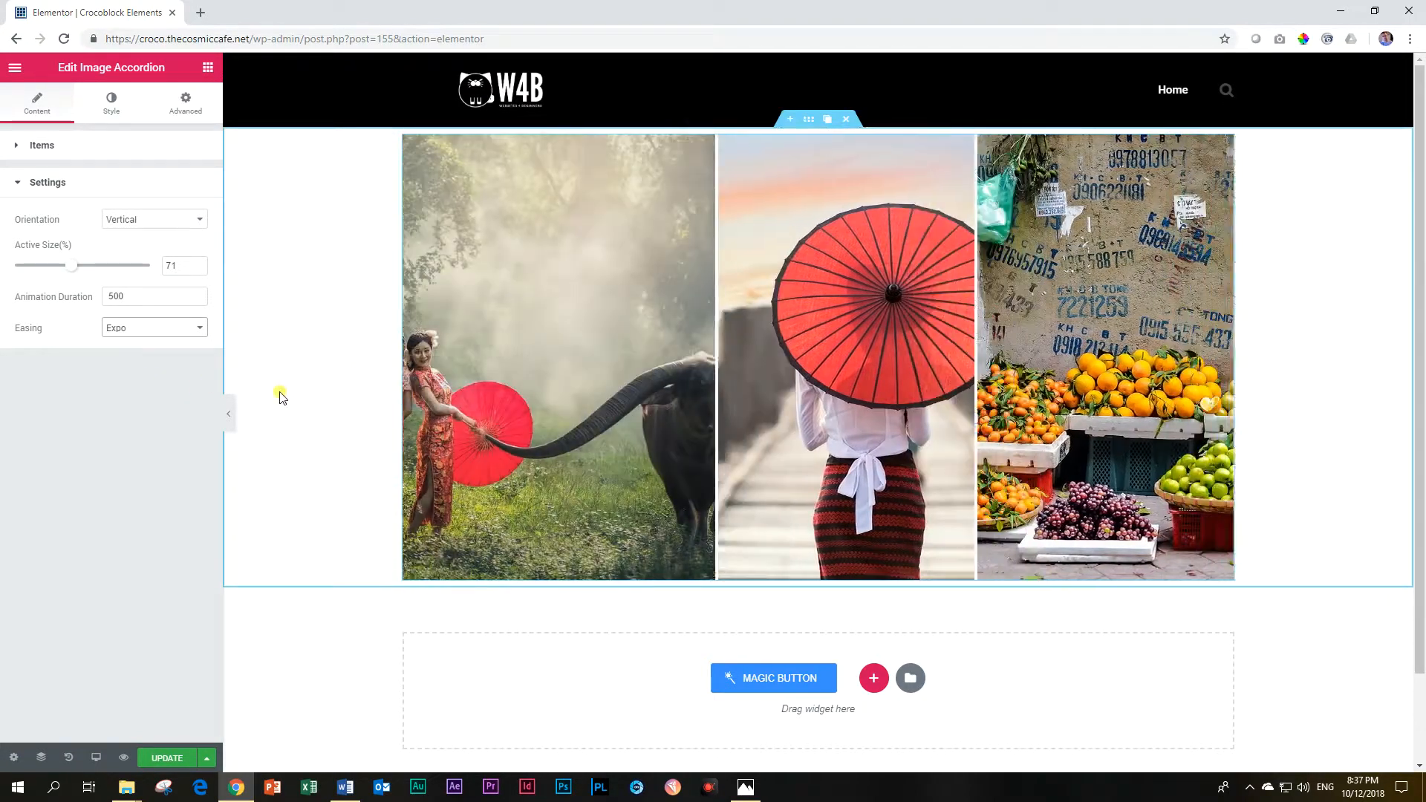
# Set the accordion's easing to Back and preview the first panel's expansion
pyautogui.click(177, 338)
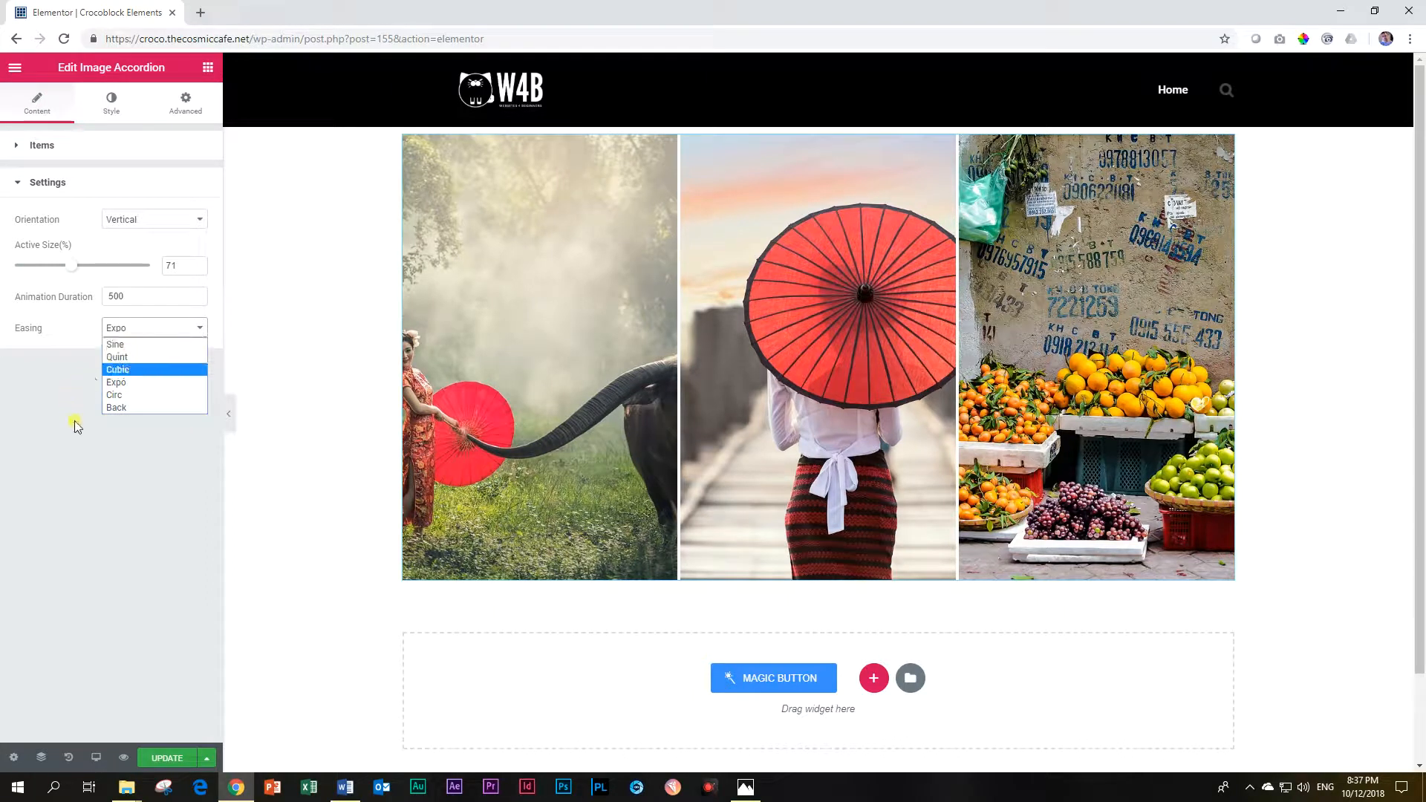
pyautogui.click(113, 408)
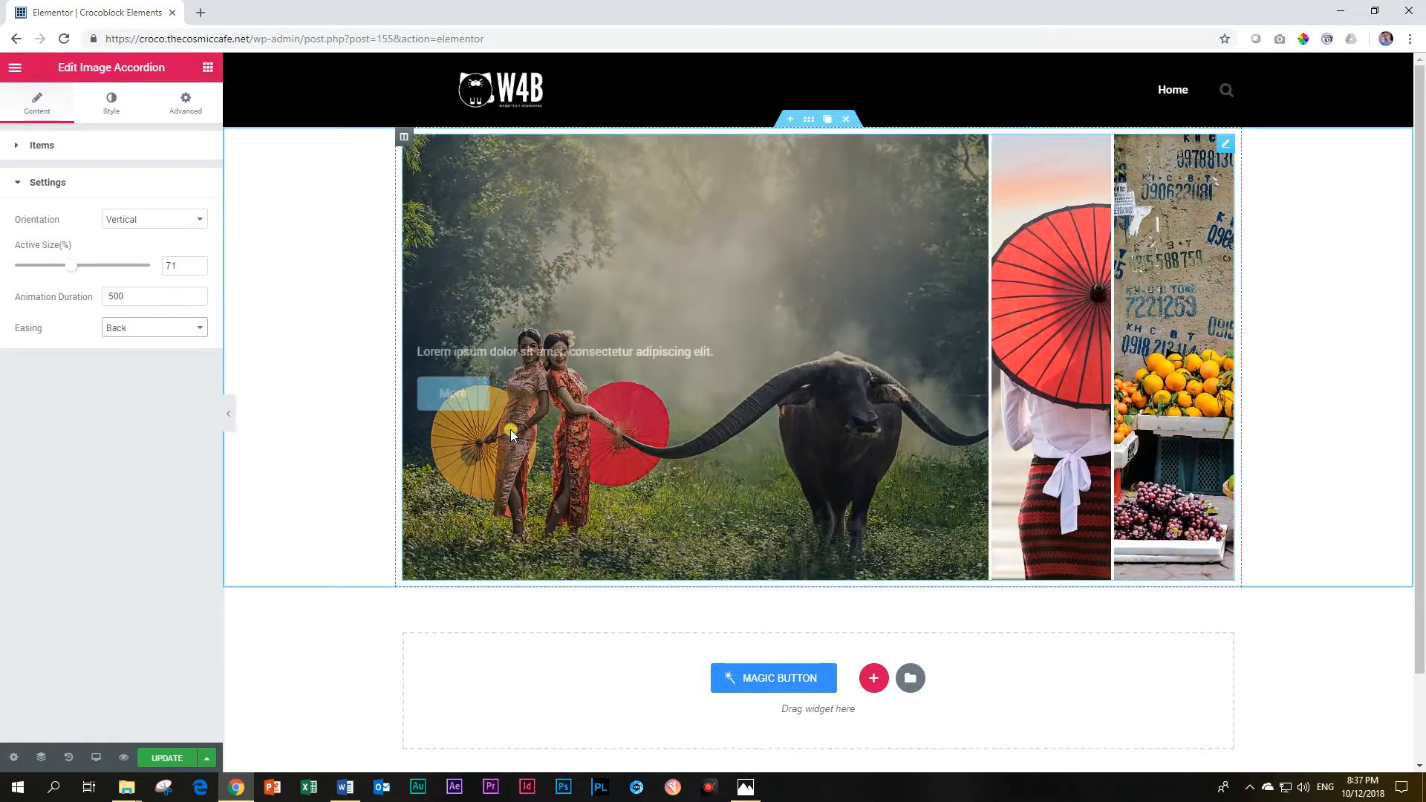
pyautogui.moveTo(562, 441)
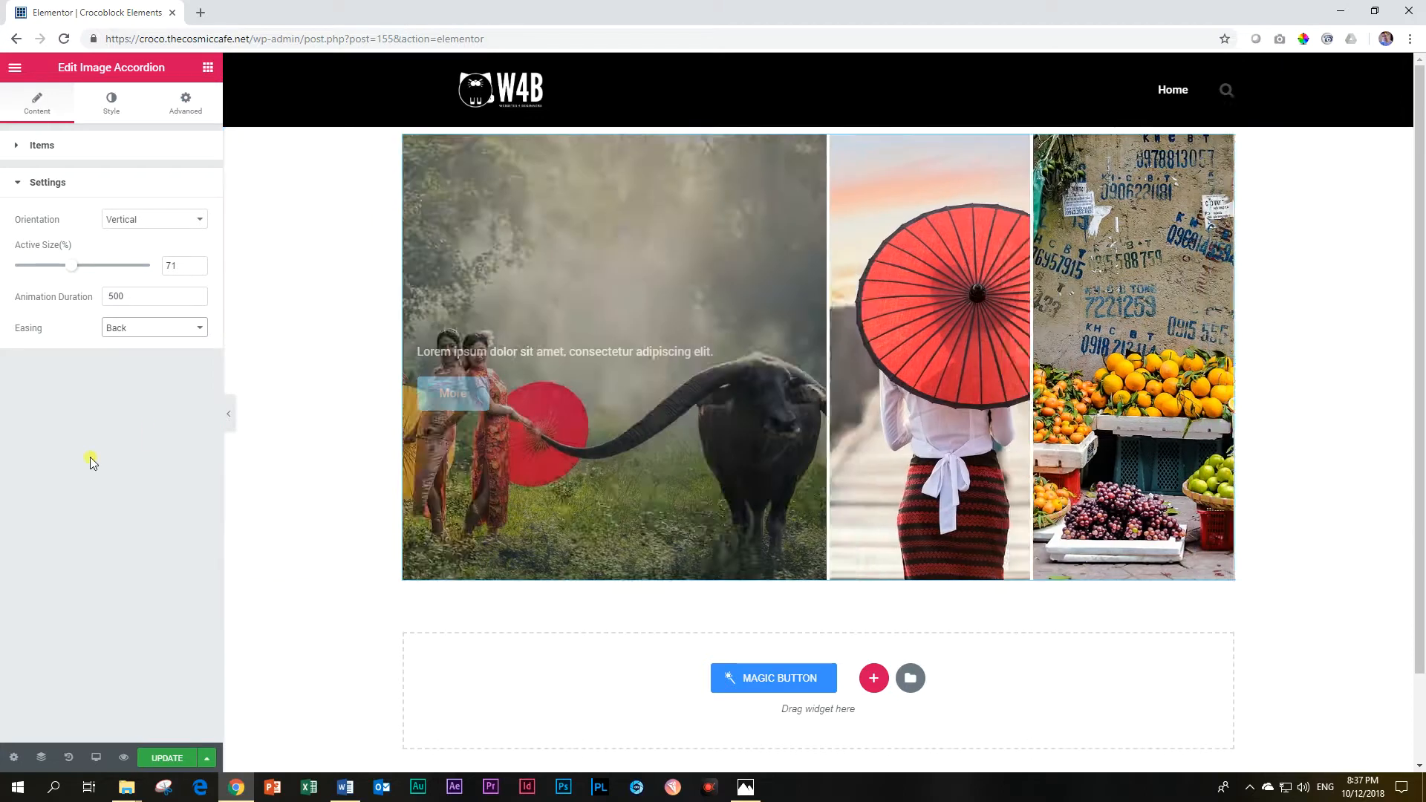
# Try the Horizontal orientation for the accordion and return it to Vertical
pyautogui.click(145, 223)
pyautogui.click(125, 248)
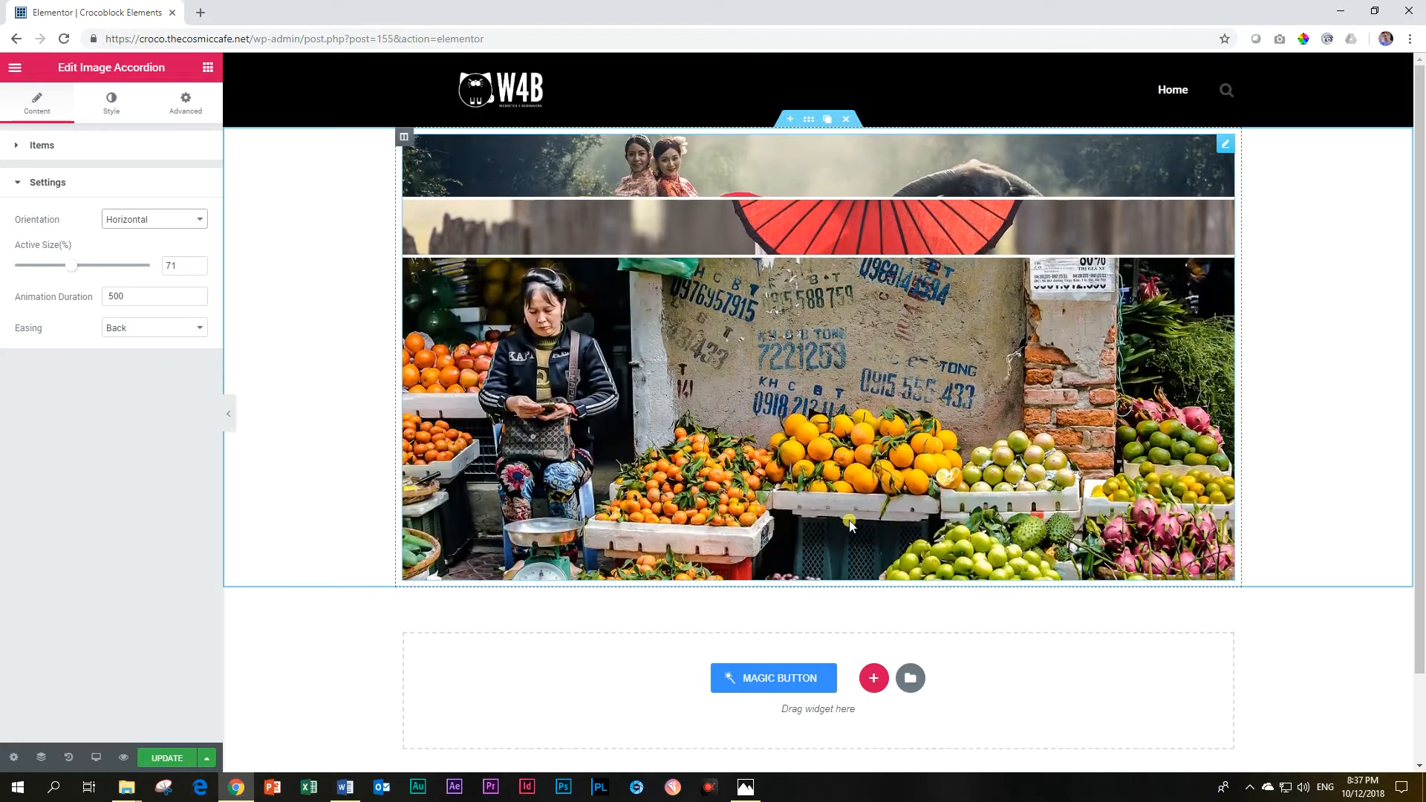
pyautogui.click(153, 220)
pyautogui.click(135, 237)
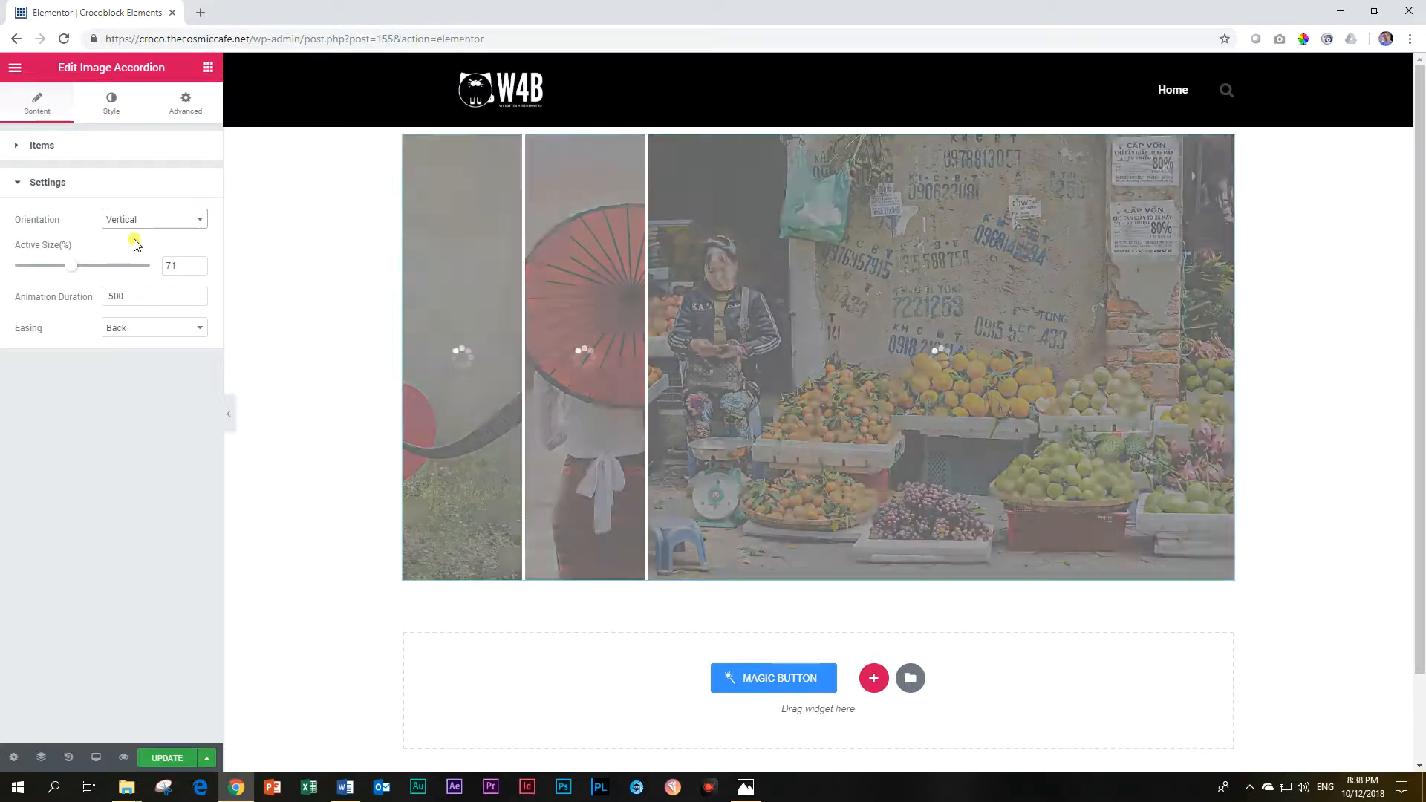
# Try a container height of 175 px for the accordion, and set it to 536 px
pyautogui.click(109, 111)
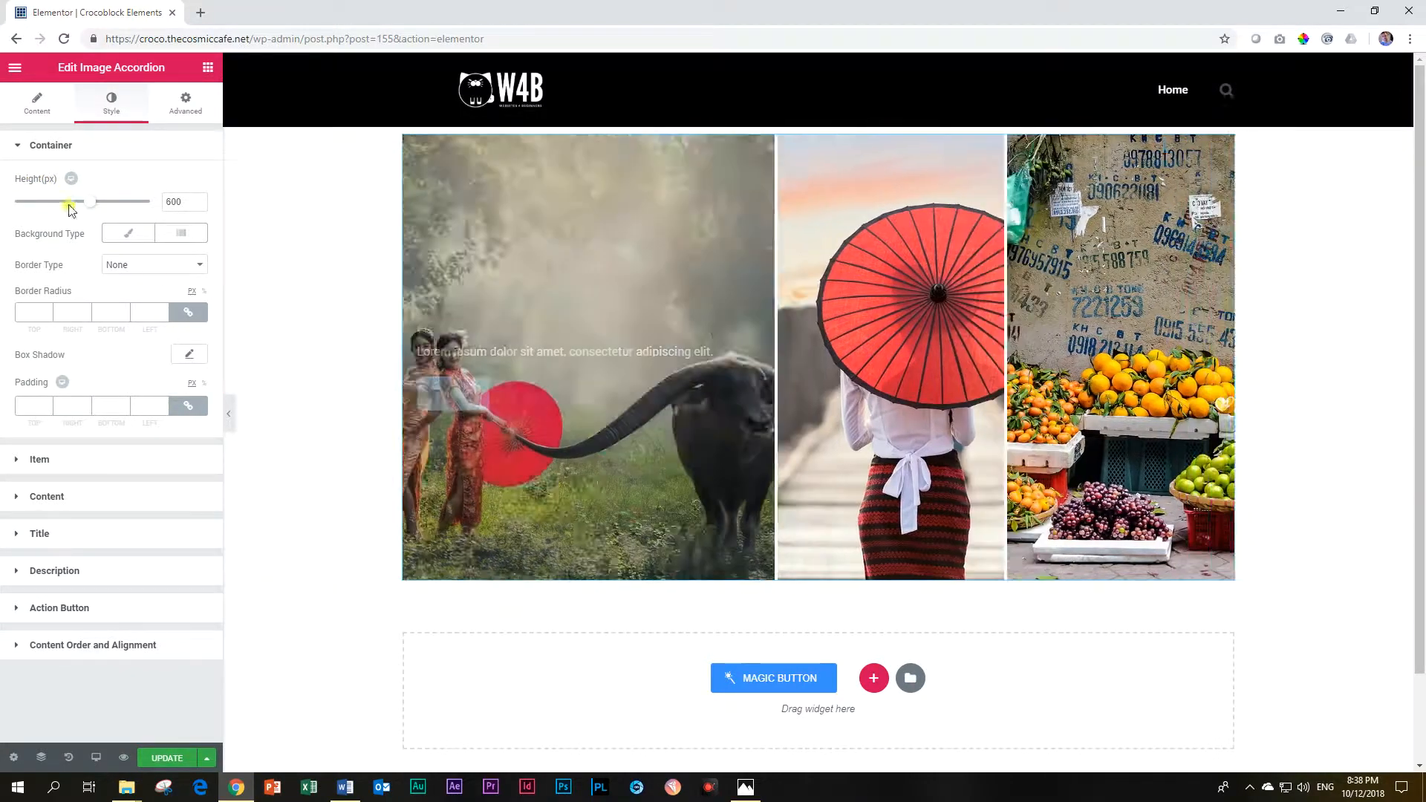
pyautogui.moveTo(89, 202); pyautogui.dragTo(29, 208)
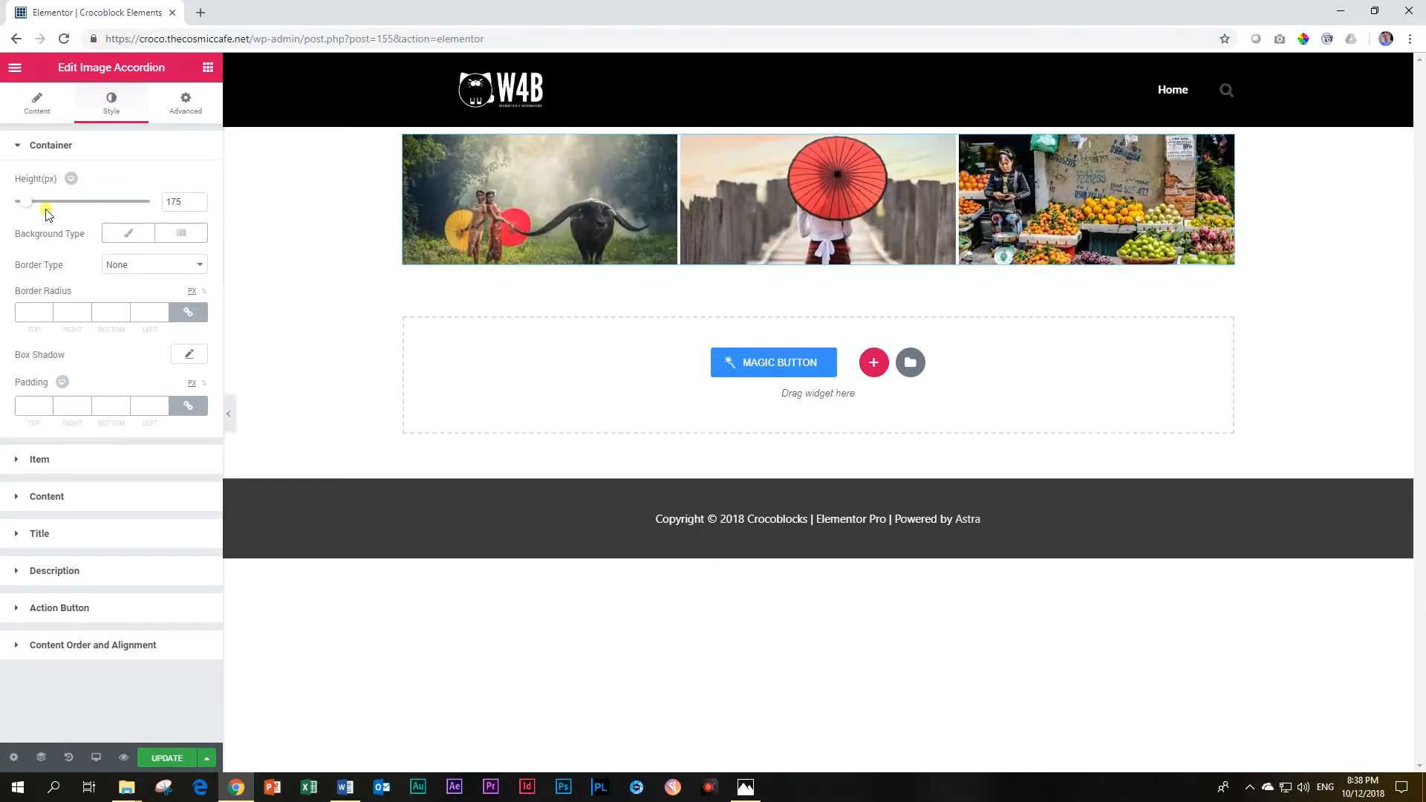
pyautogui.moveTo(23, 204); pyautogui.dragTo(78, 212)
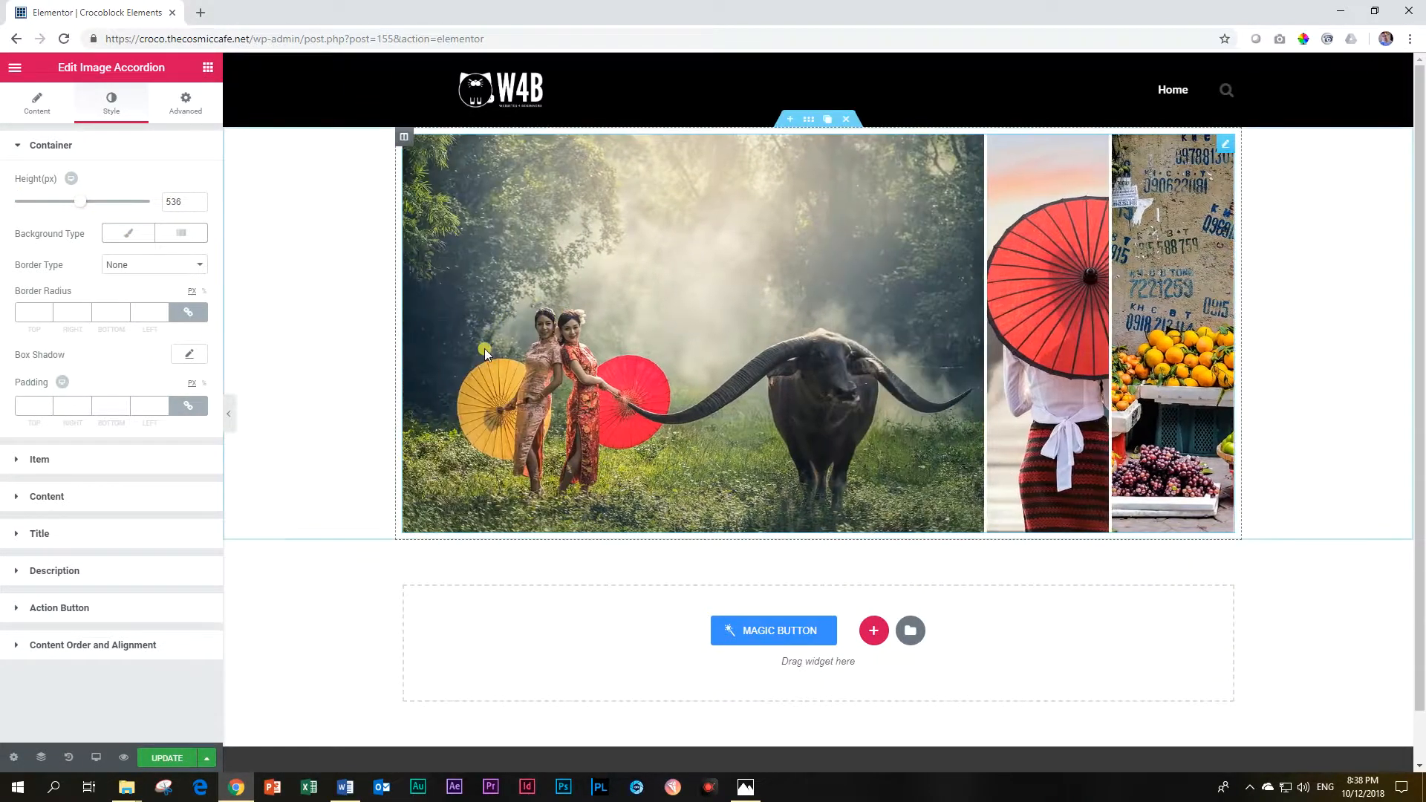
pyautogui.click(23, 152)
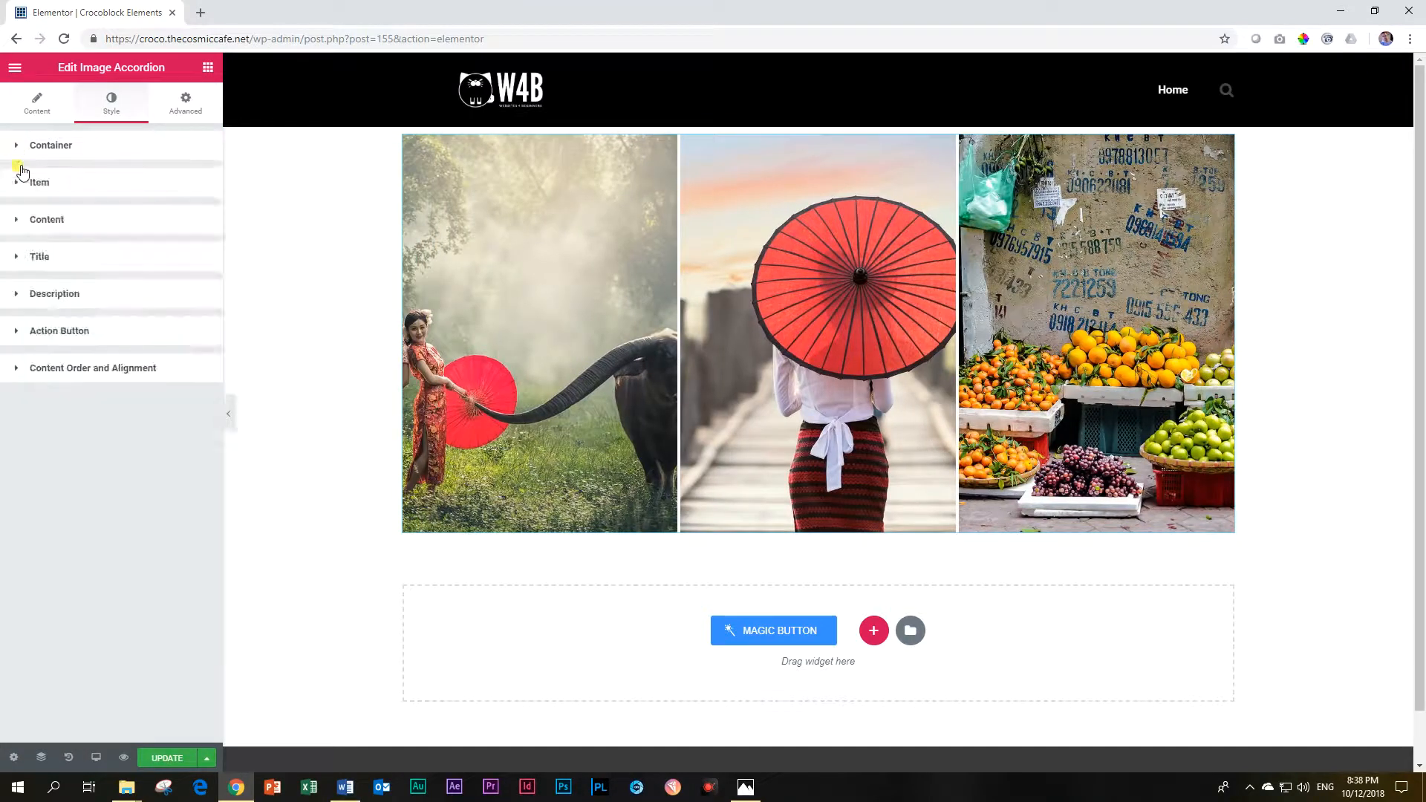
# Set the accordion's item gutter to 0 and preview the panels without gaps
pyautogui.click(22, 184)
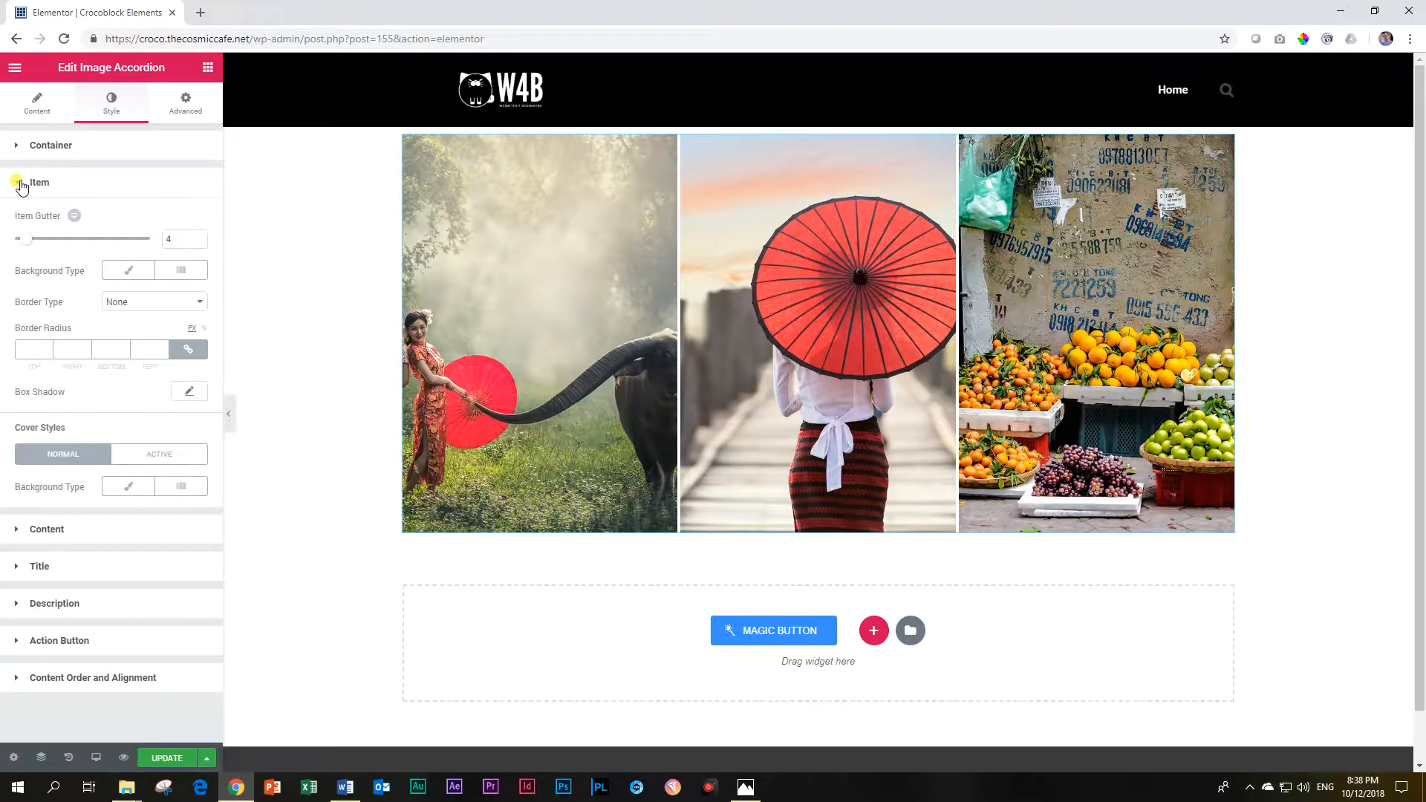
pyautogui.moveTo(24, 239)
pyautogui.mouseDown()
pyautogui.moveTo(168, 232)
pyautogui.moveTo(12, 237)
pyautogui.mouseUp()
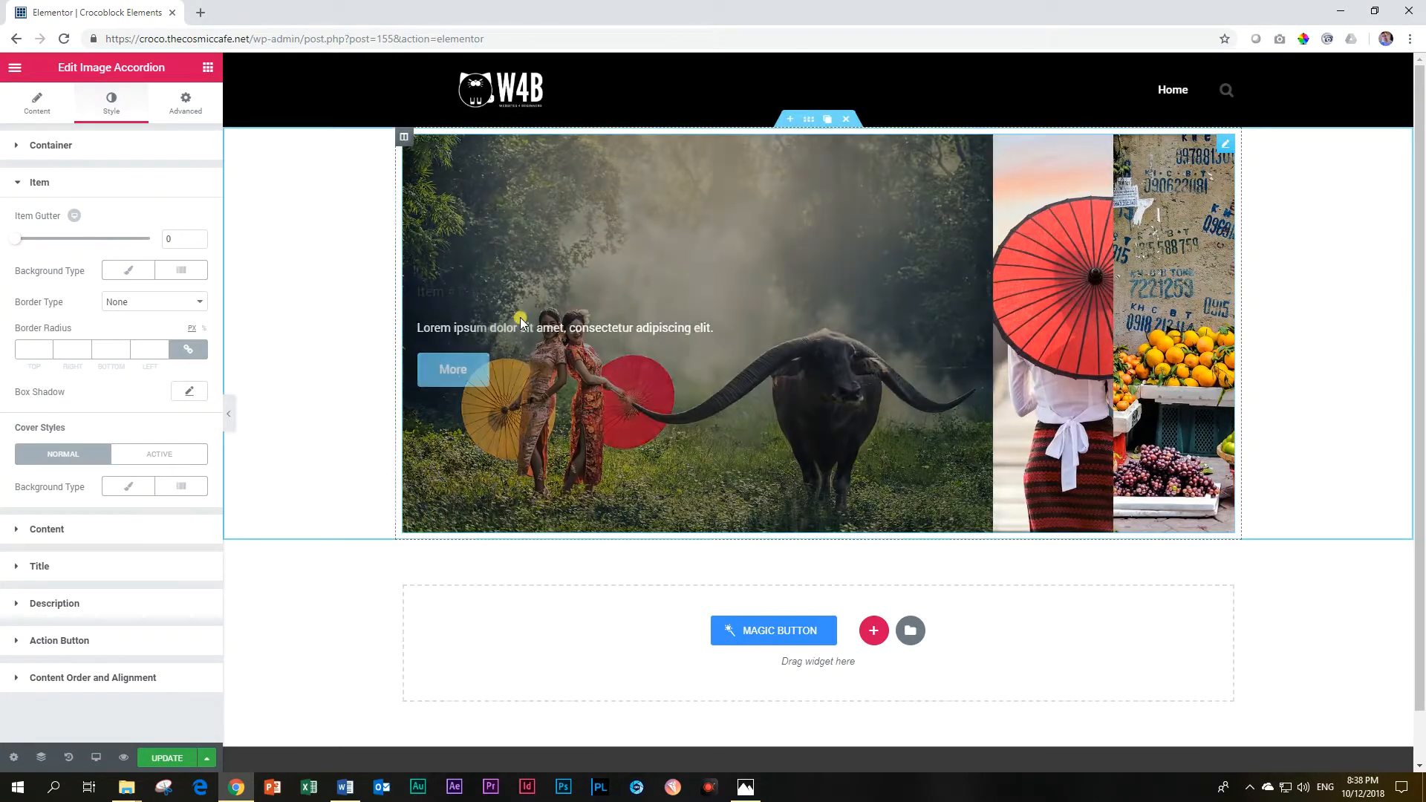
pyautogui.click(16, 184)
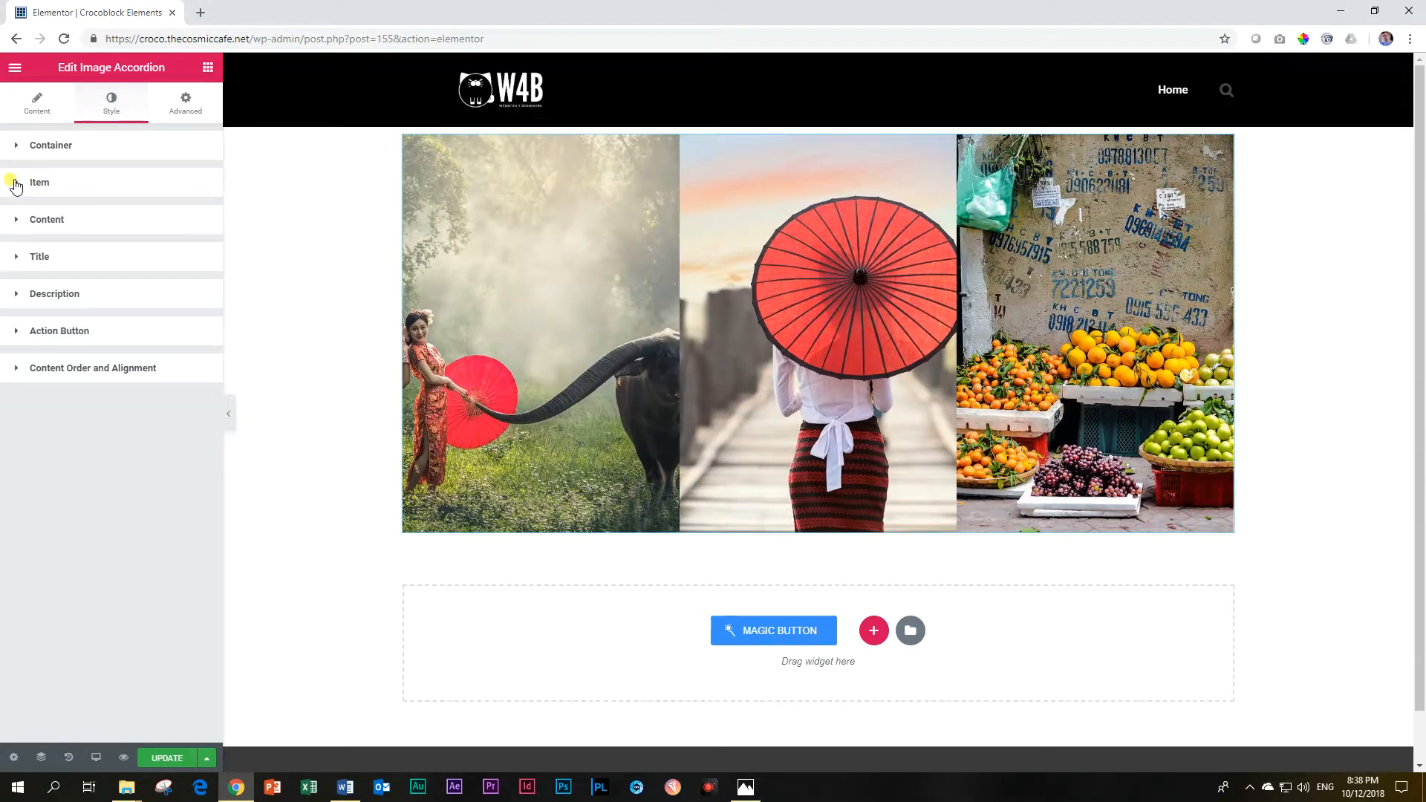
# Try top and bottom text alignment for the accordion's content, and return it to the middle
pyautogui.click(13, 219)
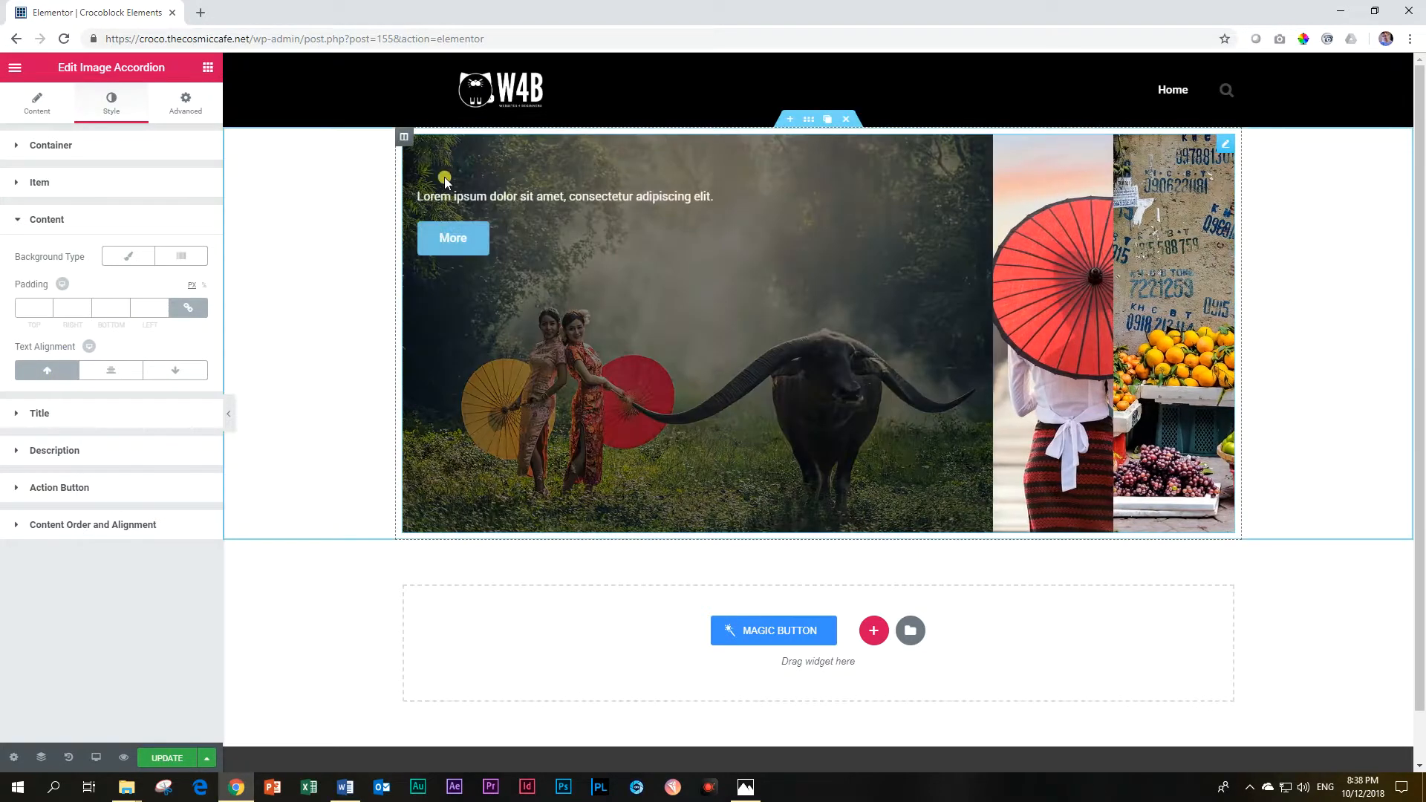
pyautogui.click(176, 370)
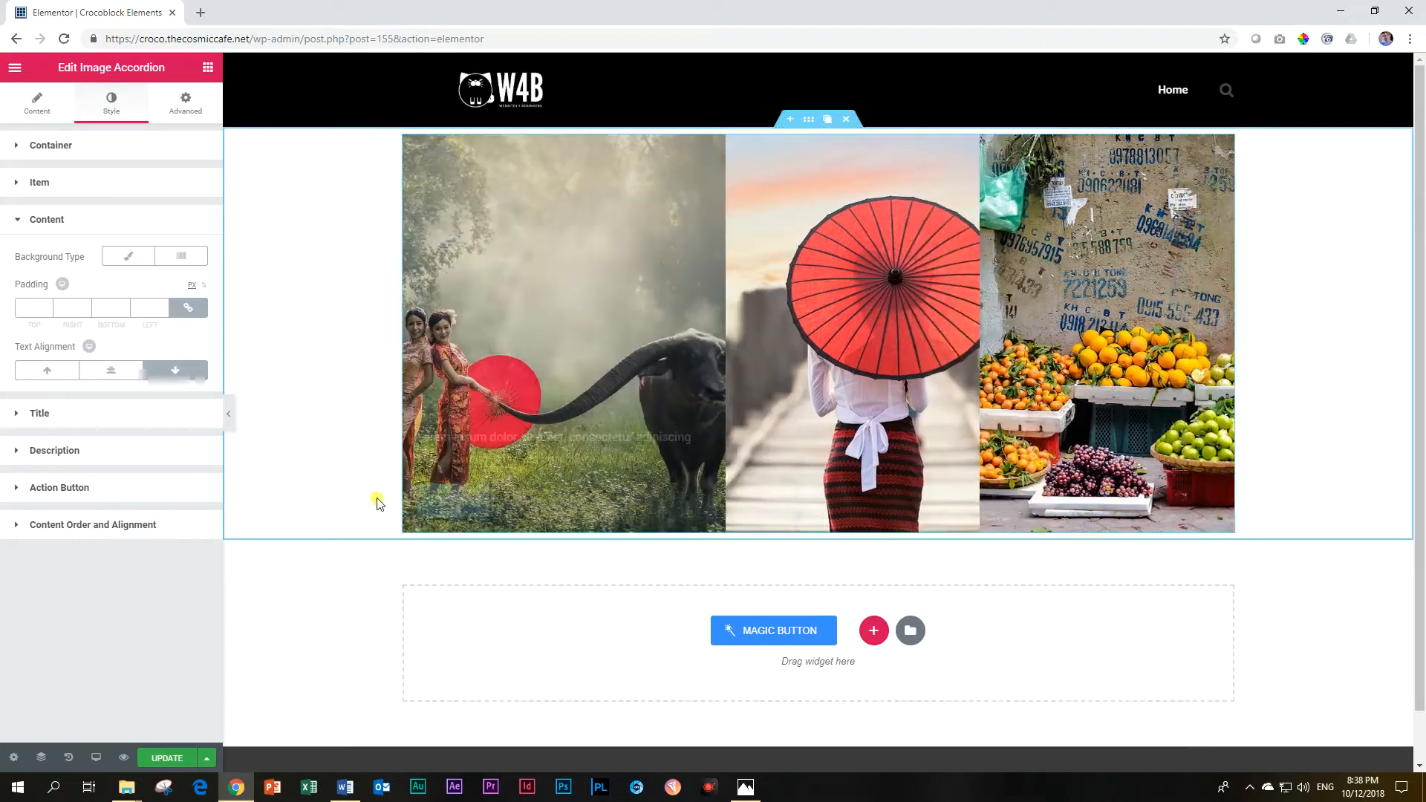
pyautogui.click(111, 370)
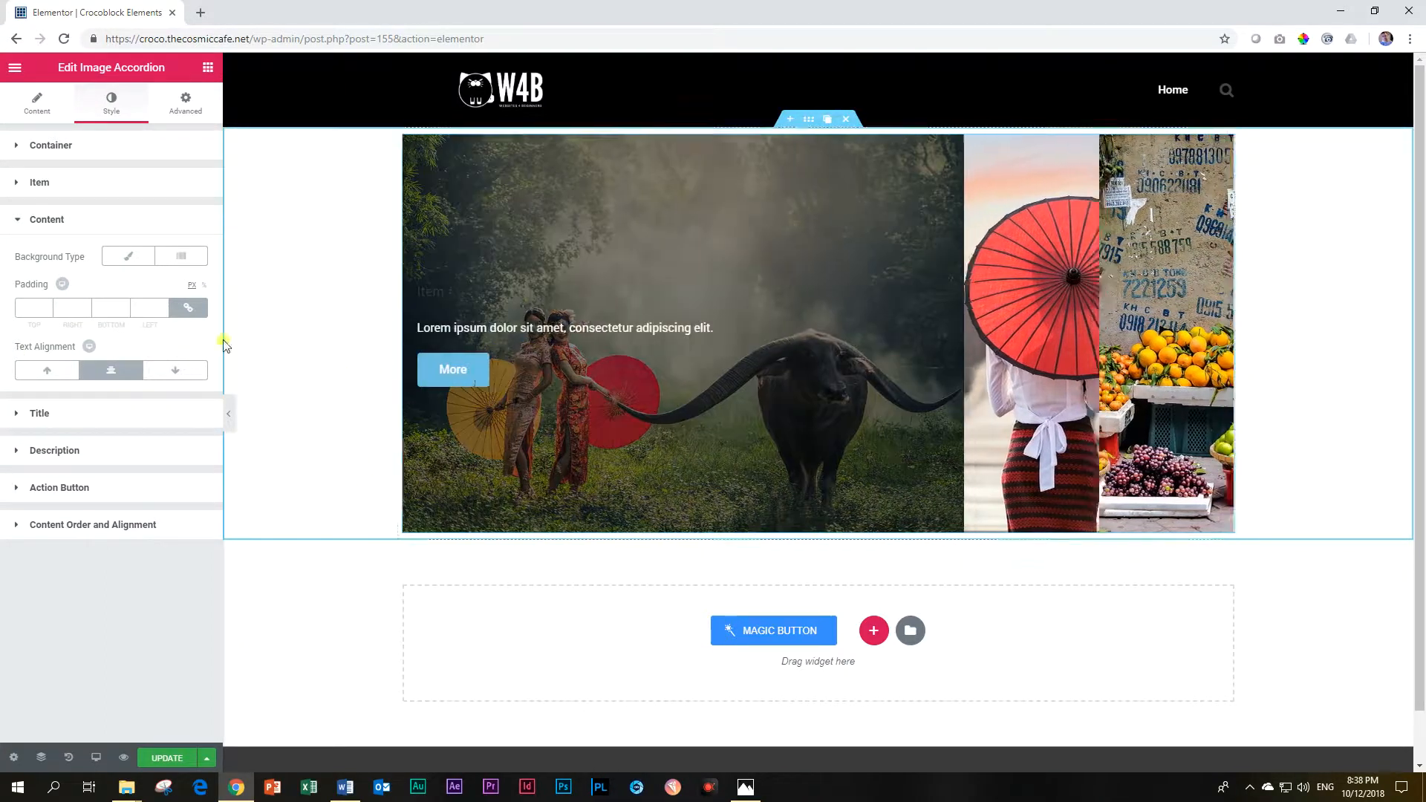
# Look over the title and description styles, and try right alignment for the action button before restoring left alignment
pyautogui.click(71, 413)
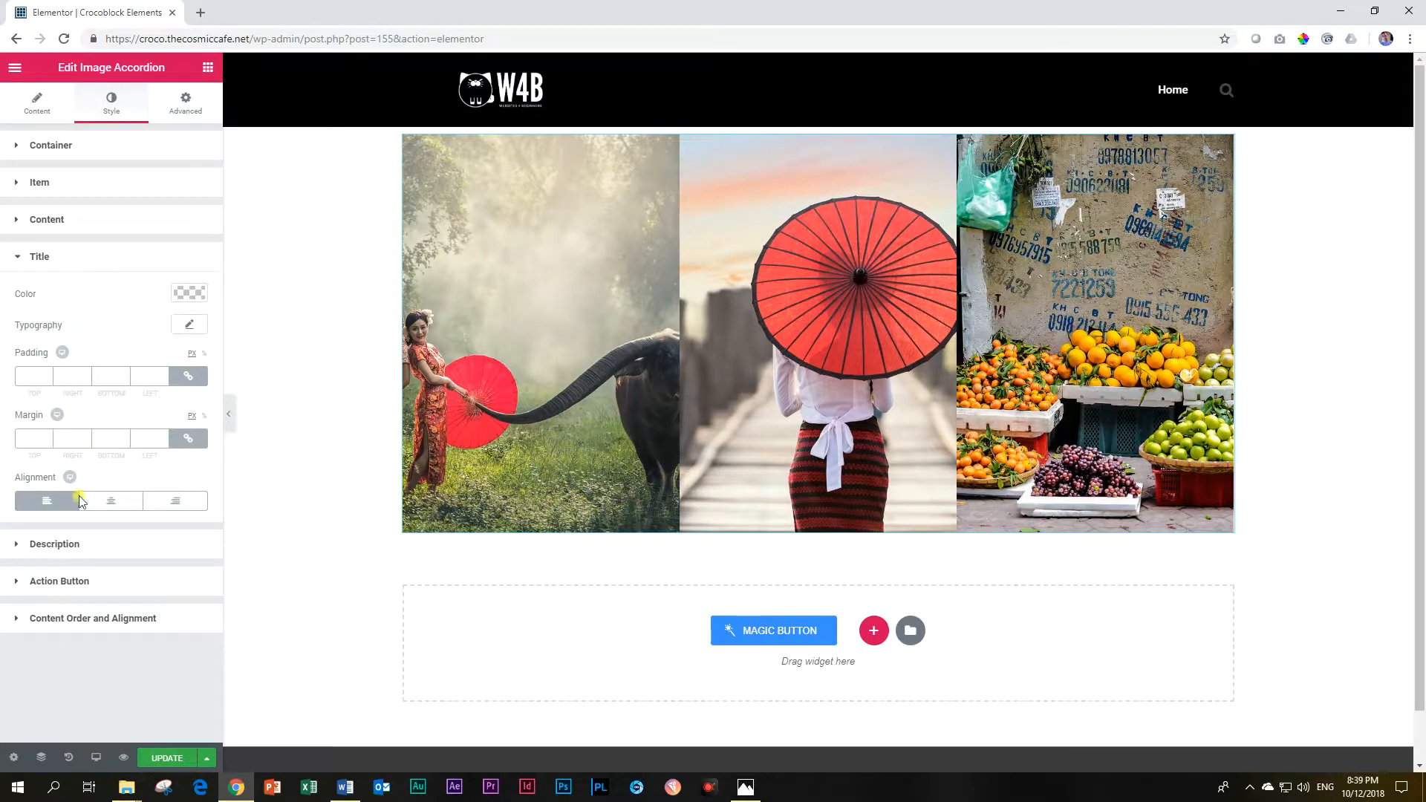
pyautogui.click(71, 544)
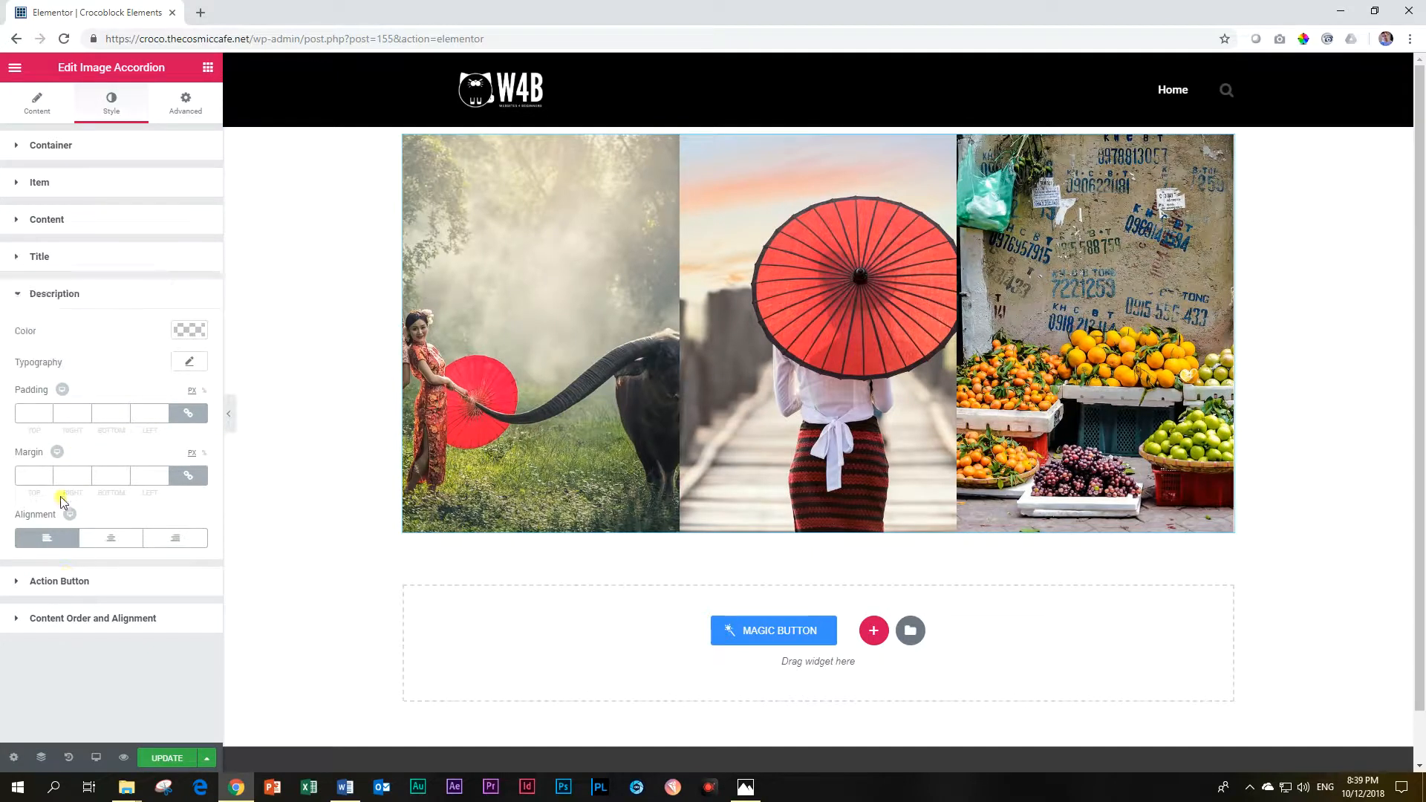
pyautogui.click(59, 578)
pyautogui.scroll(-1, 143, 413)
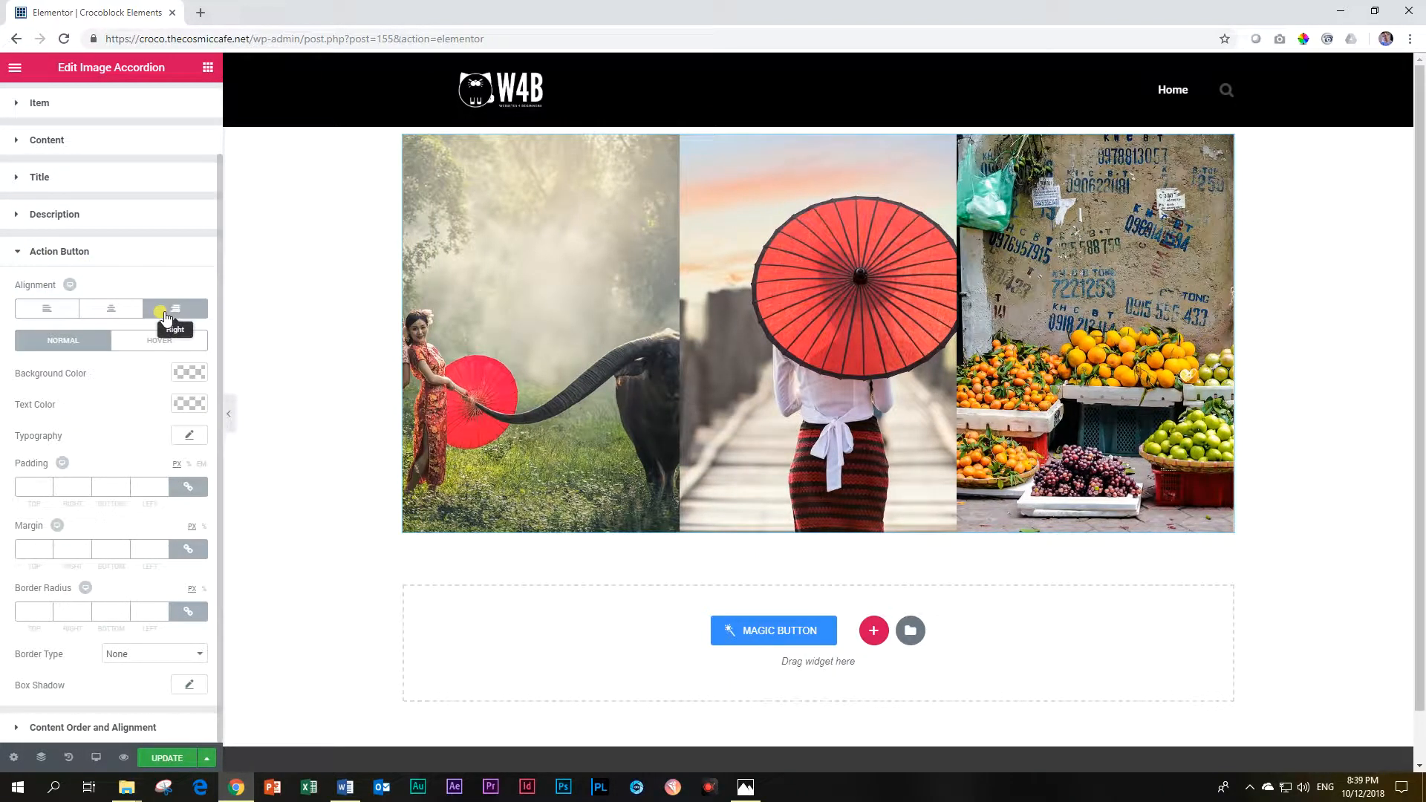
pyautogui.moveTo(512, 358)
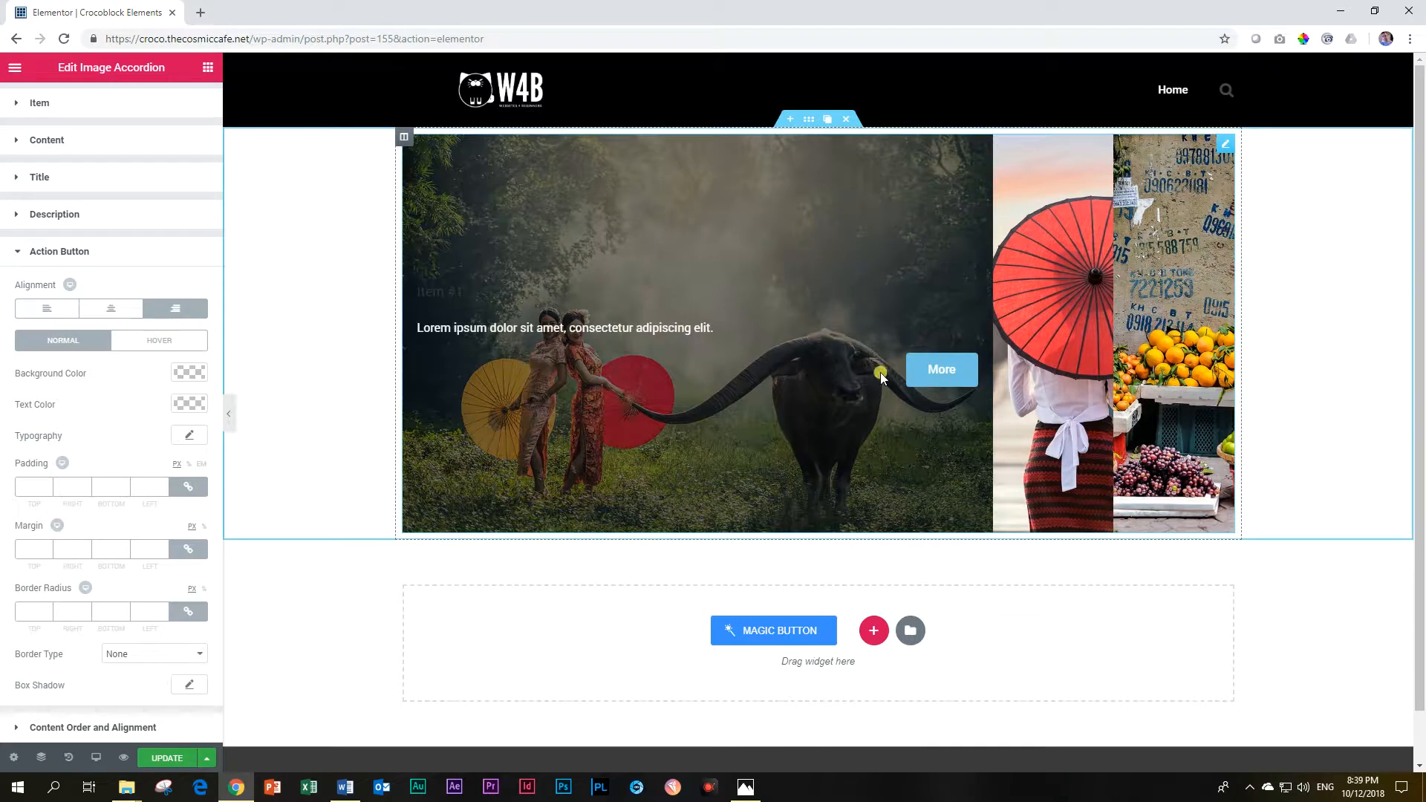
pyautogui.click(45, 306)
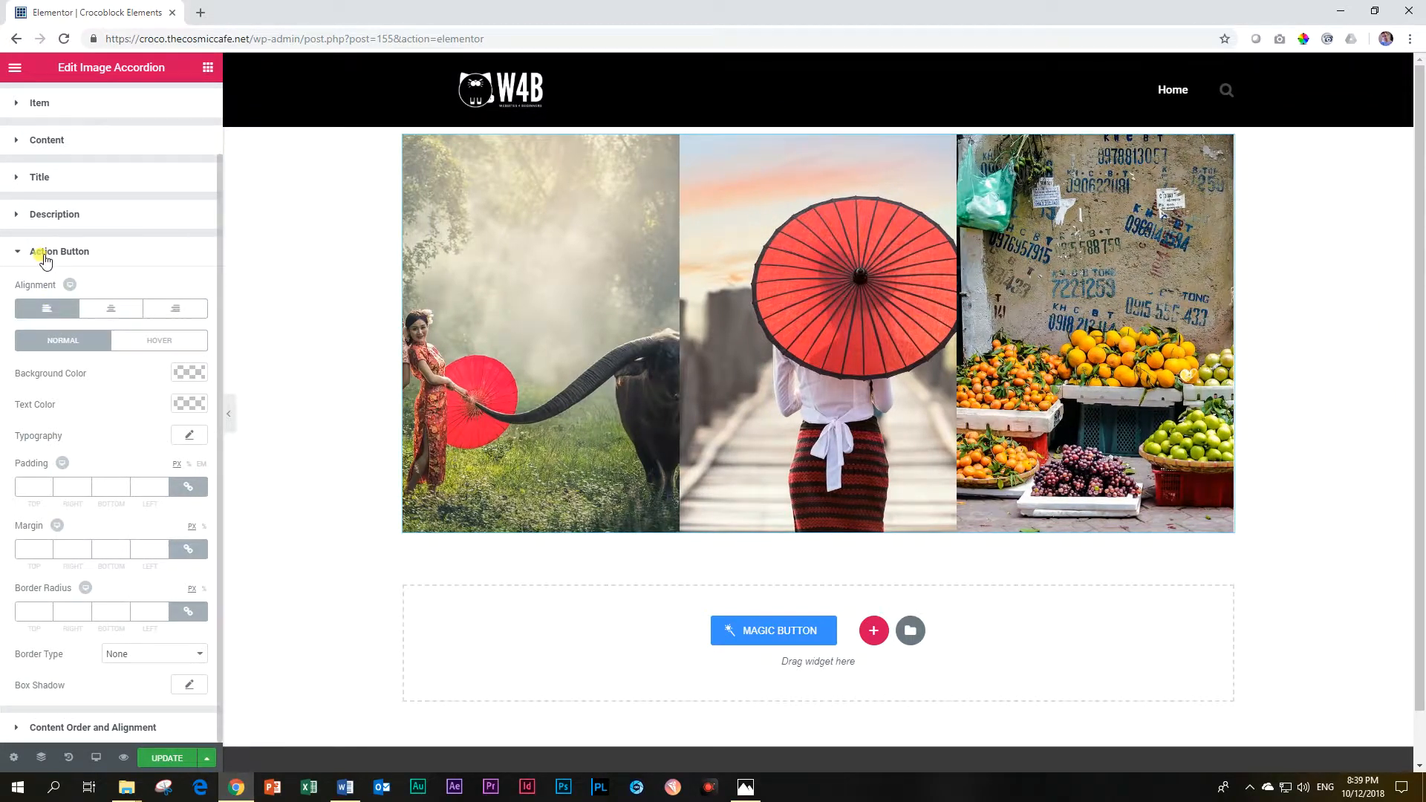
pyautogui.click(44, 253)
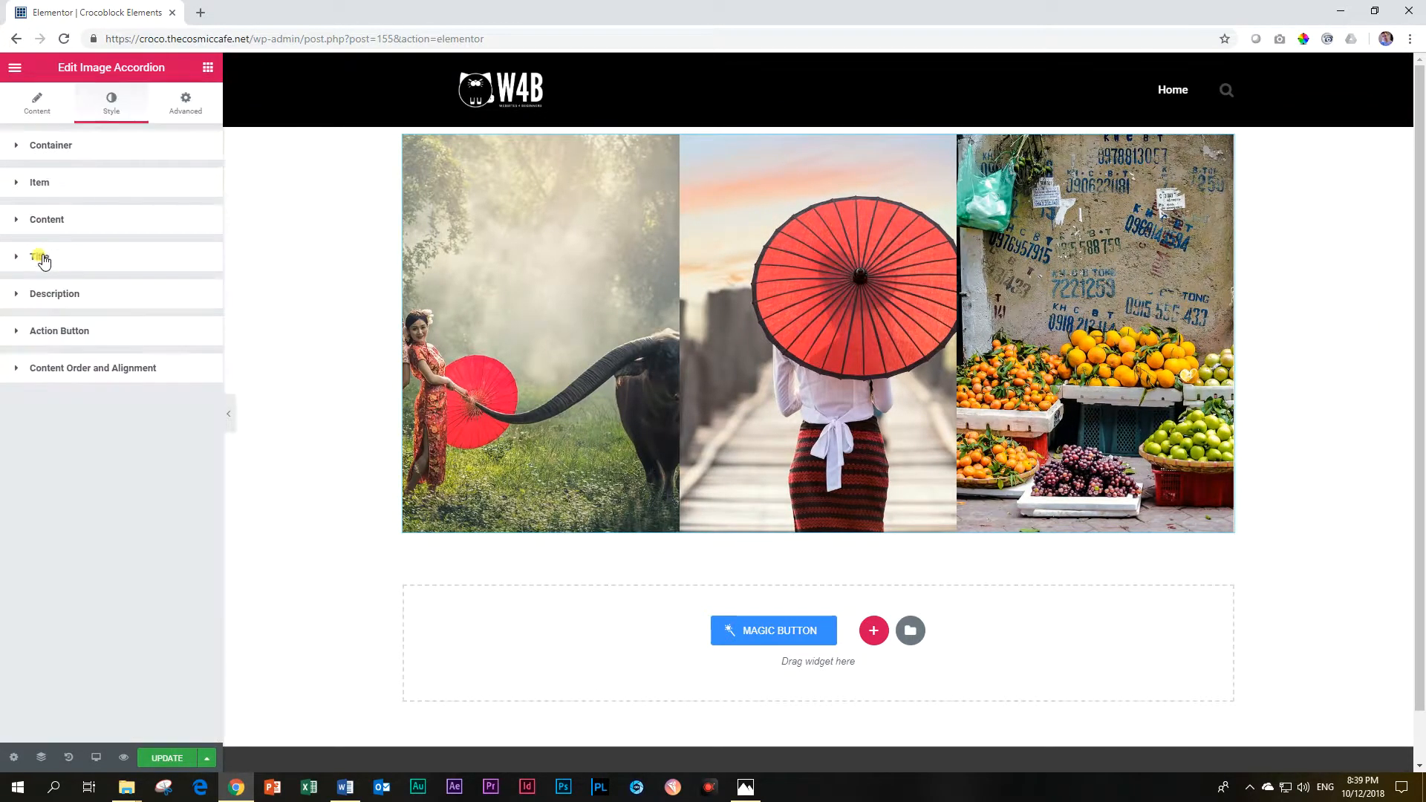
# Reorder the accordion's content by setting the button order to 1, title order to 2 and description order to 3
pyautogui.click(75, 369)
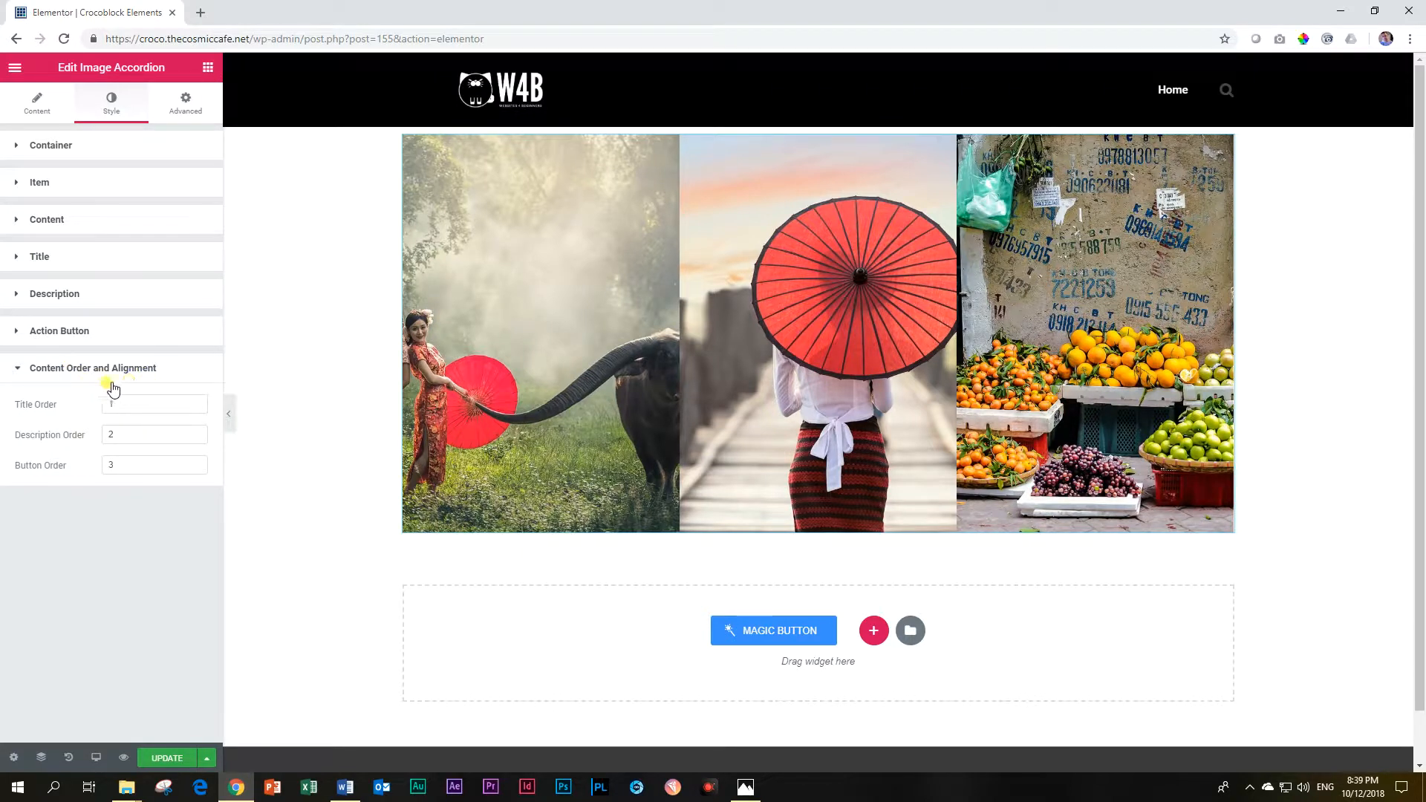
pyautogui.moveTo(453, 321)
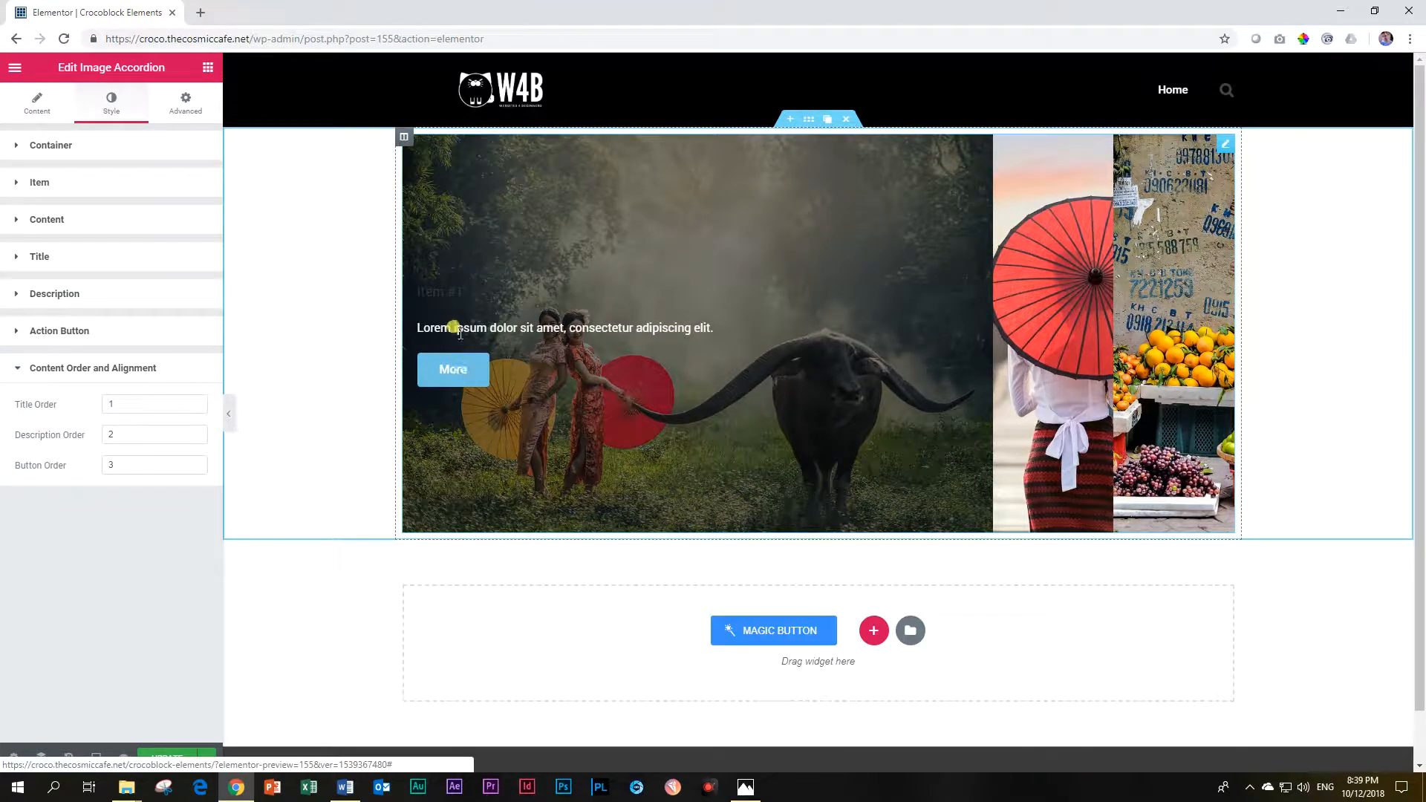
pyautogui.doubleClick(197, 462)
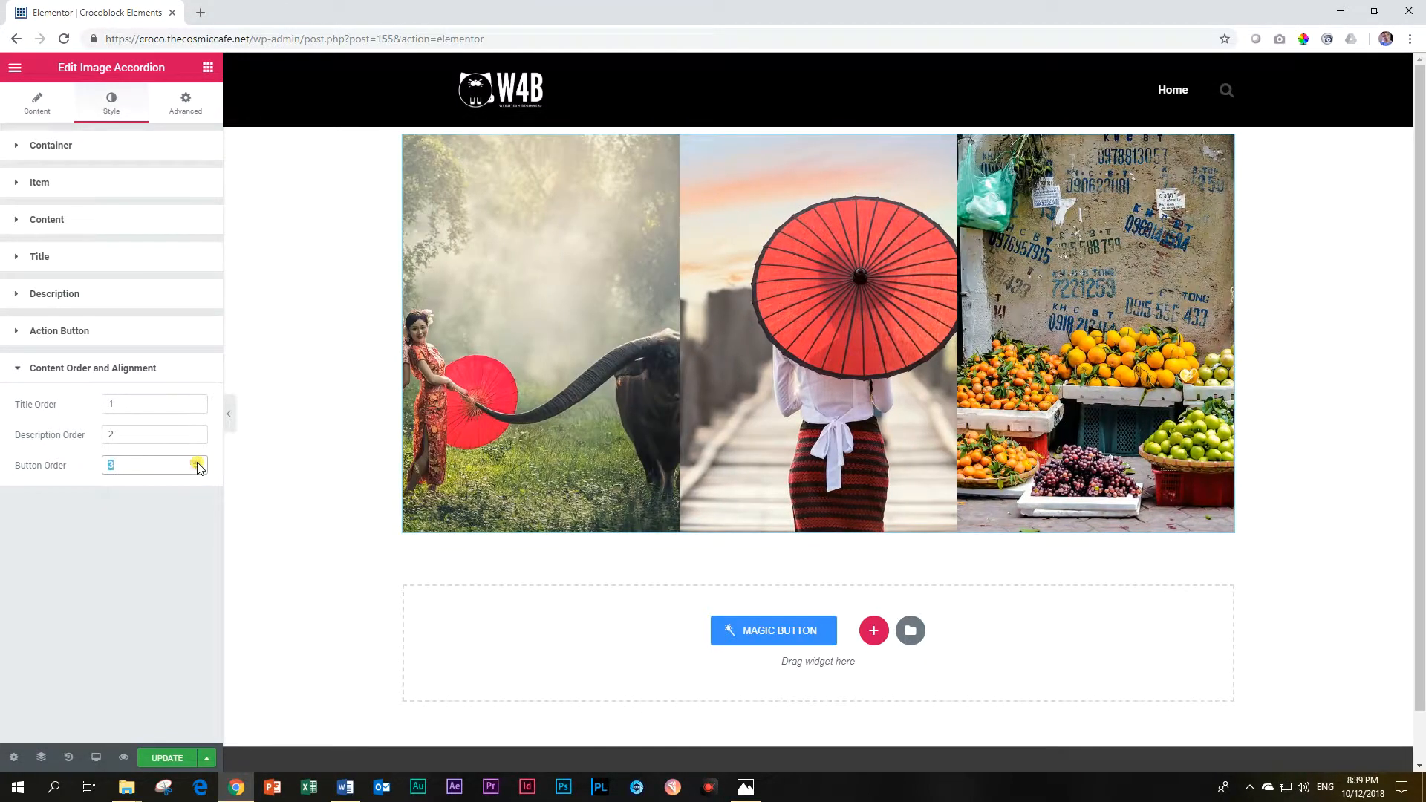
pyautogui.write('1')
pyautogui.click(198, 400)
pyautogui.click(194, 431)
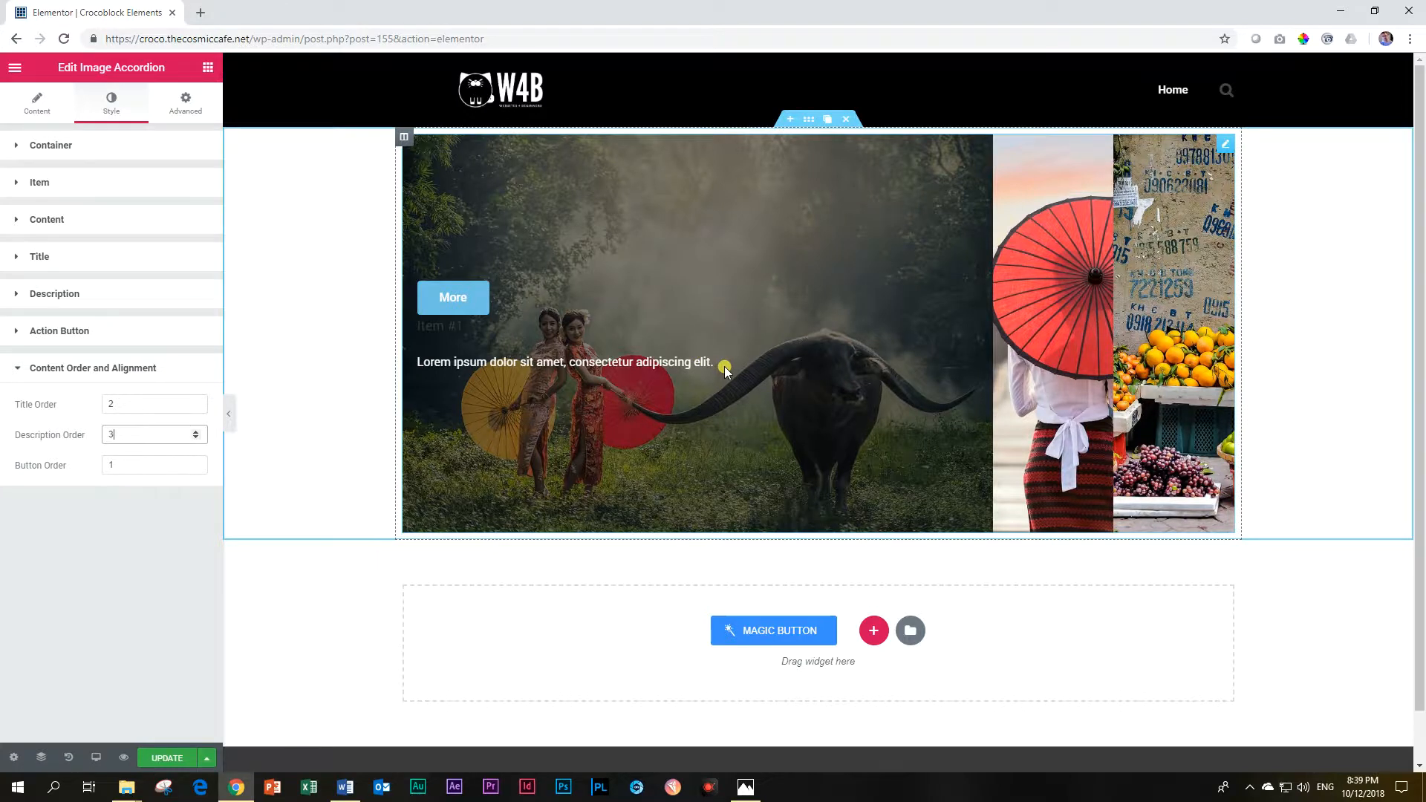
# Clear the # link from the first accordion item and preview its panel
pyautogui.click(49, 113)
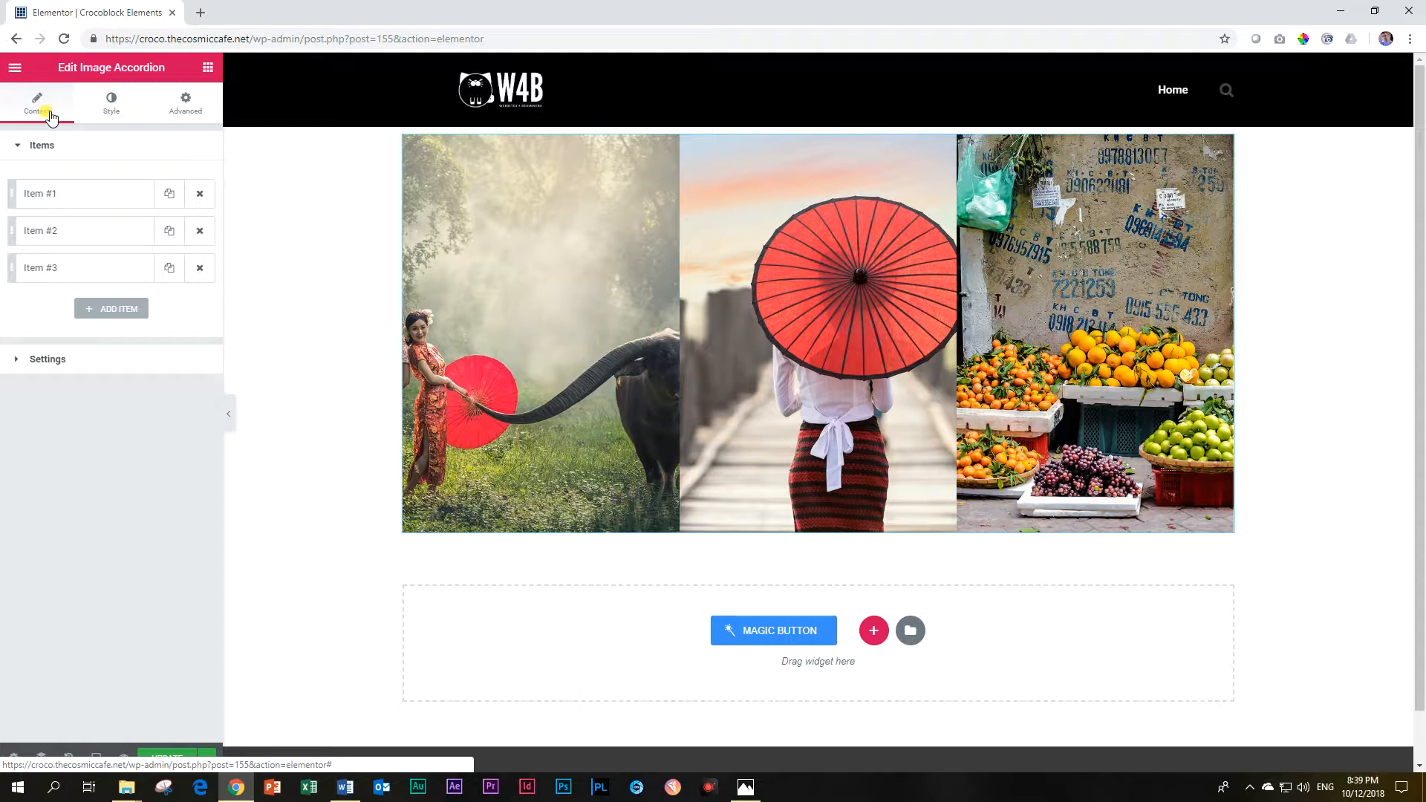
pyautogui.click(58, 195)
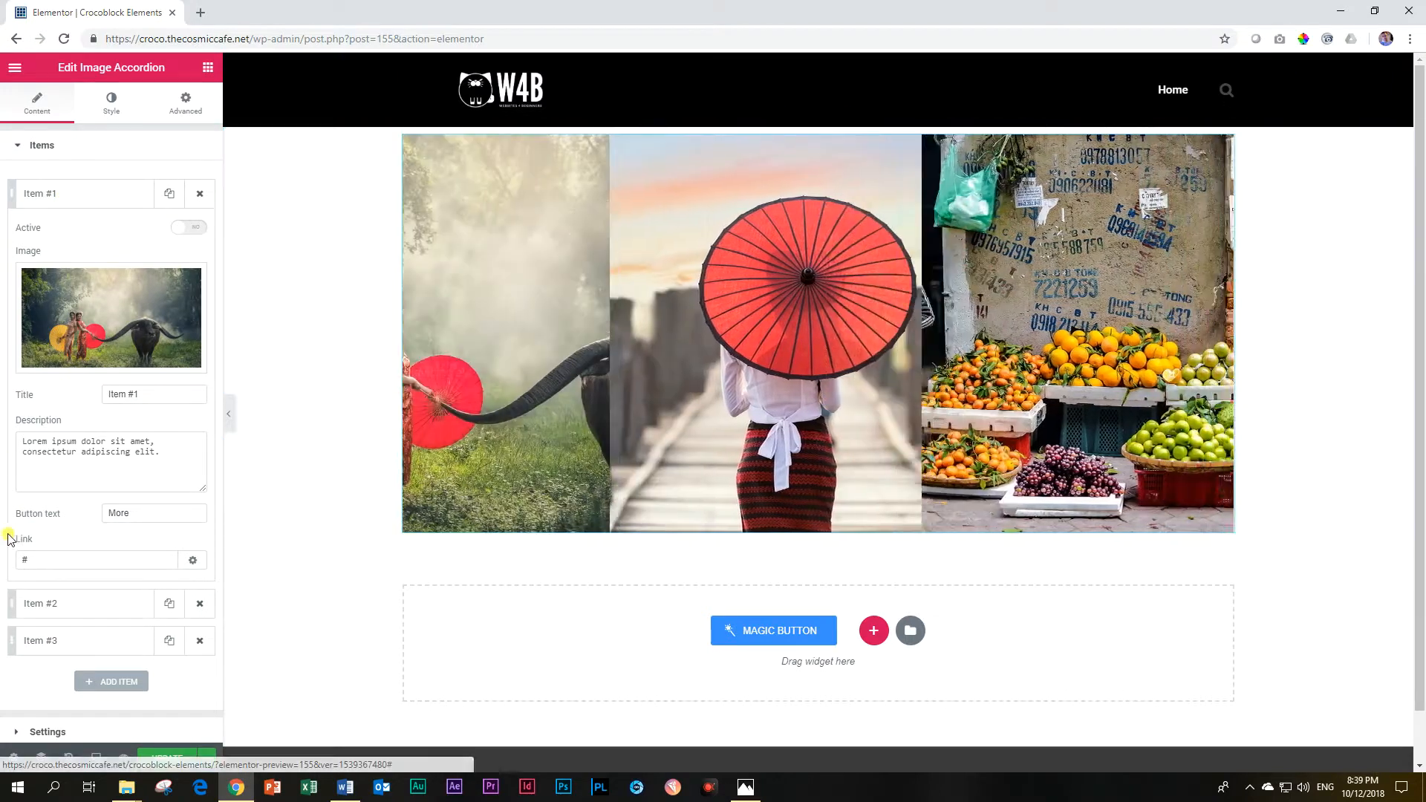
pyautogui.click(51, 560)
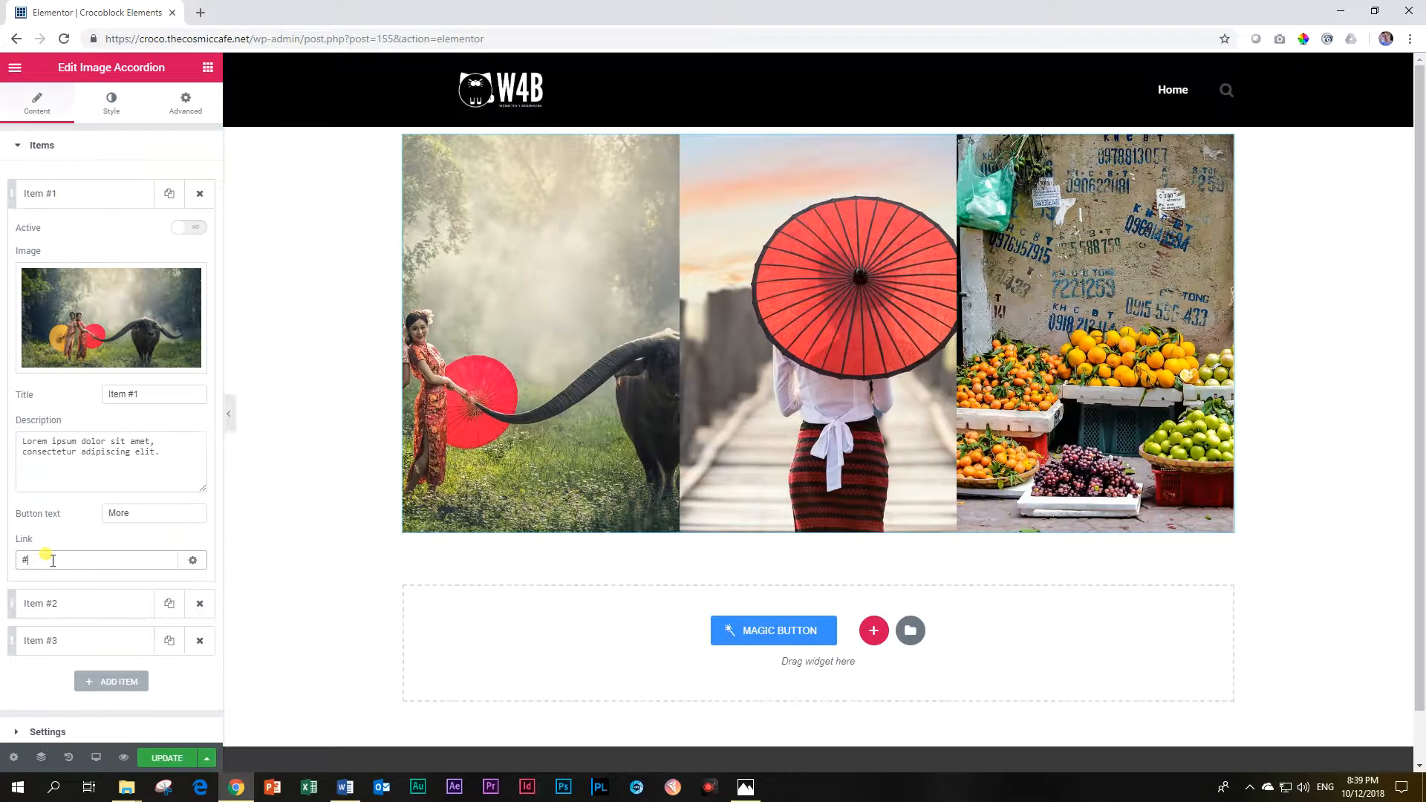
pyautogui.press('BackSpace')
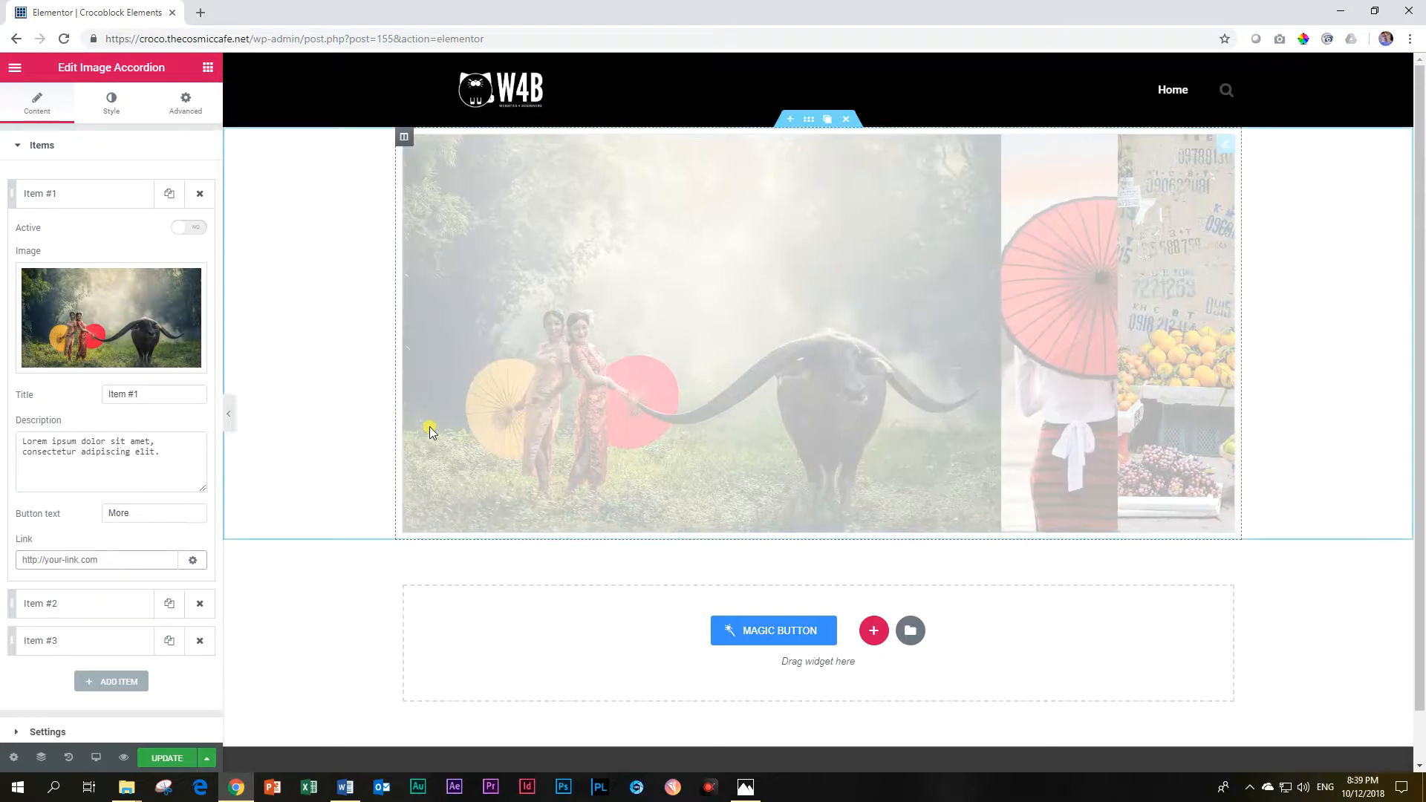